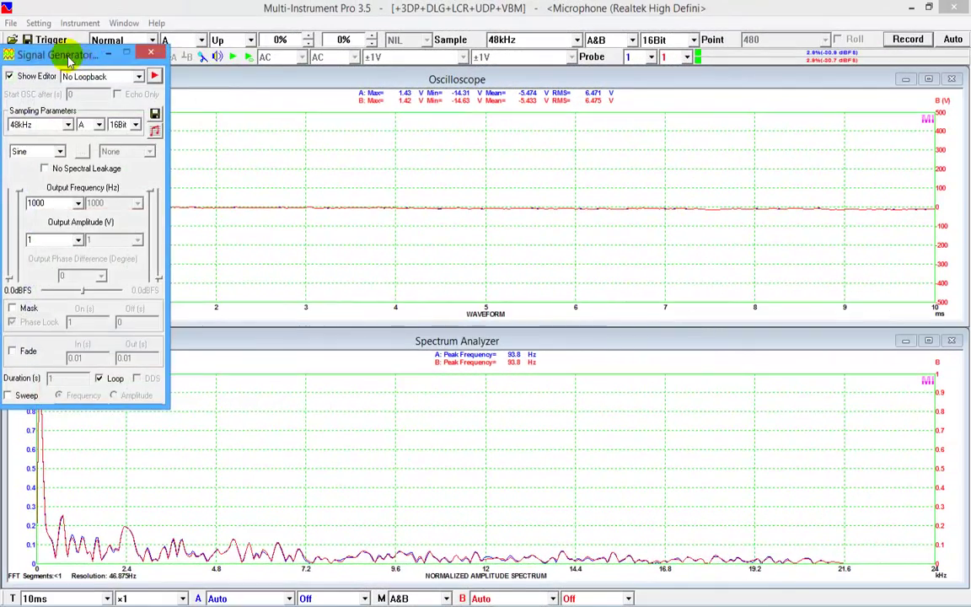
Move the Signal Generator beside the plots and set its loopback mode to iA = oA, iB = oB.
left_click_drag(70, 60, 742, 135)
left_click(792, 155)
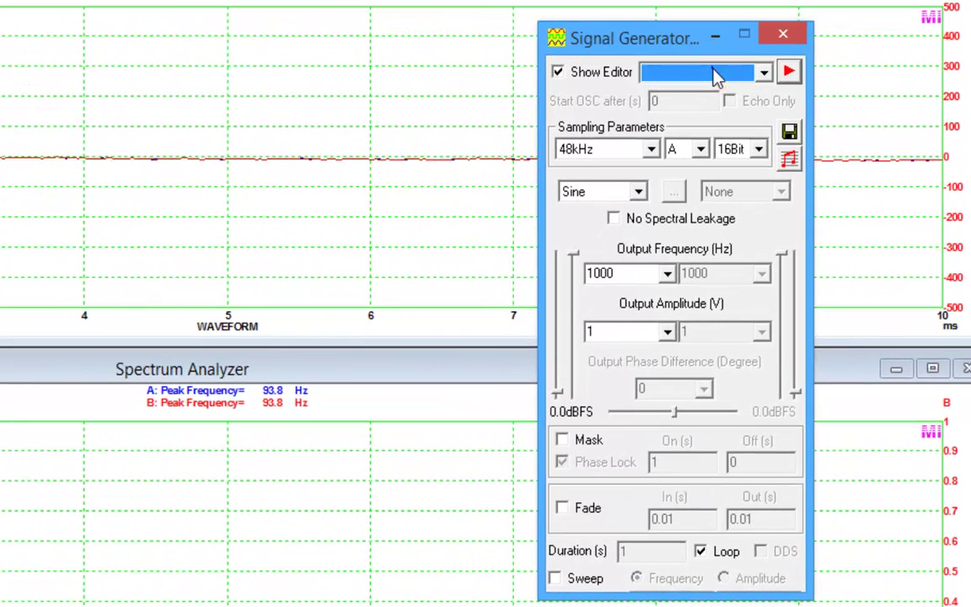
left_click(715, 75)
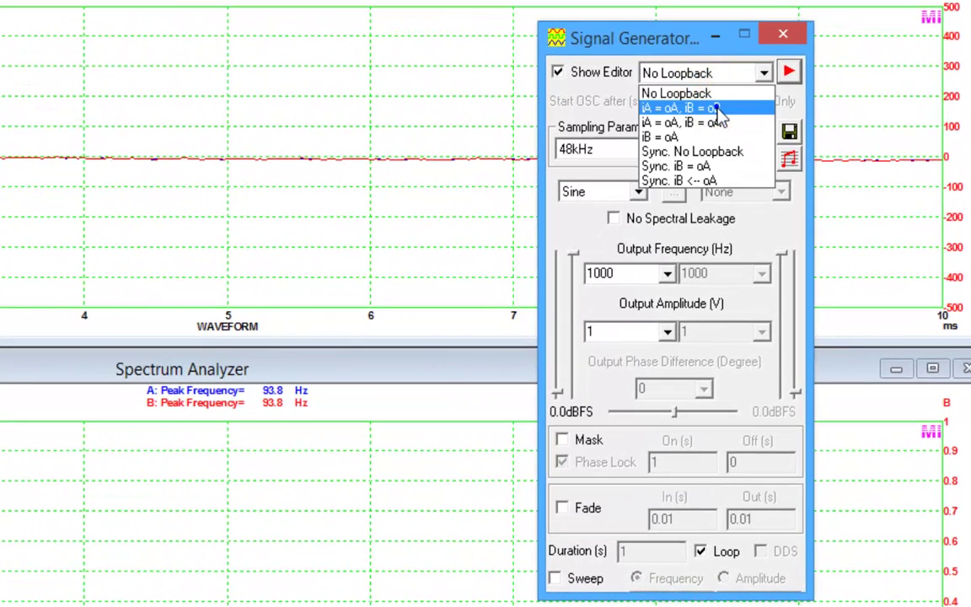
left_click(719, 109)
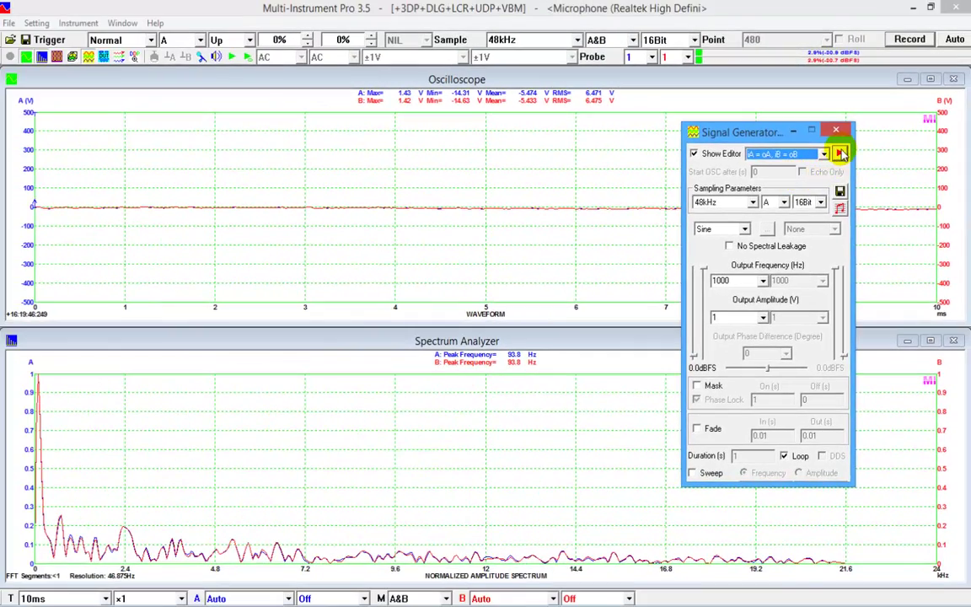
Start the 1000 Hz sine output and zoom the oscilloscope in until single sine cycles show.
left_click(841, 153)
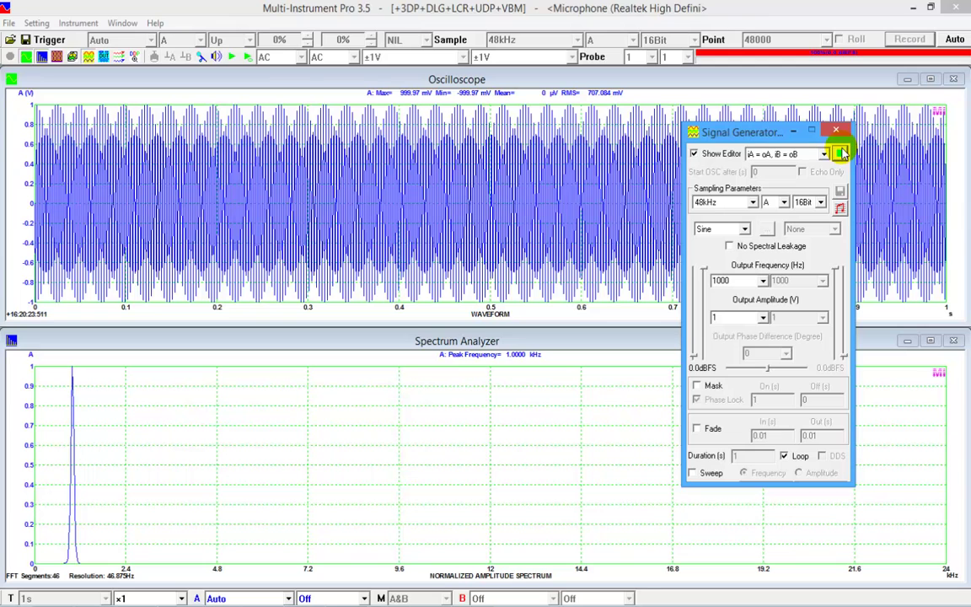
left_click(384, 303)
left_click(386, 303)
left_click(386, 304)
left_click(387, 303)
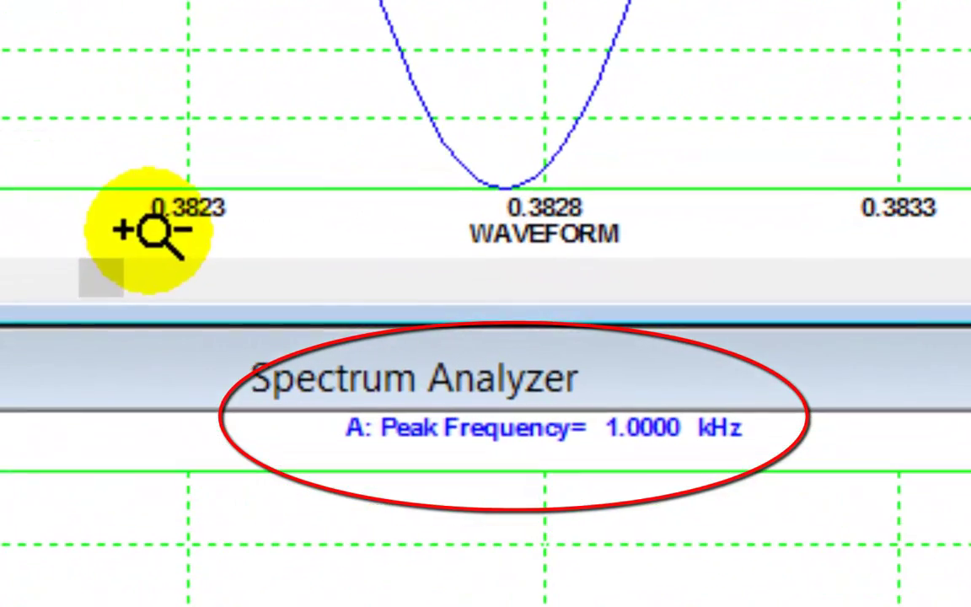
left_click(293, 274)
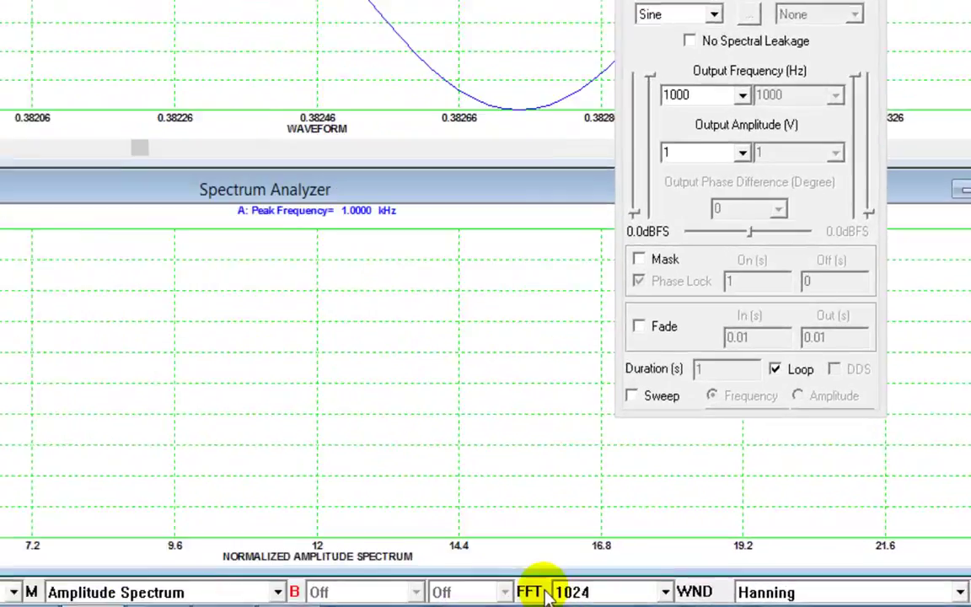
Change the FFT size to 32768, giving about 1.46 Hz resolution.
left_click(650, 596)
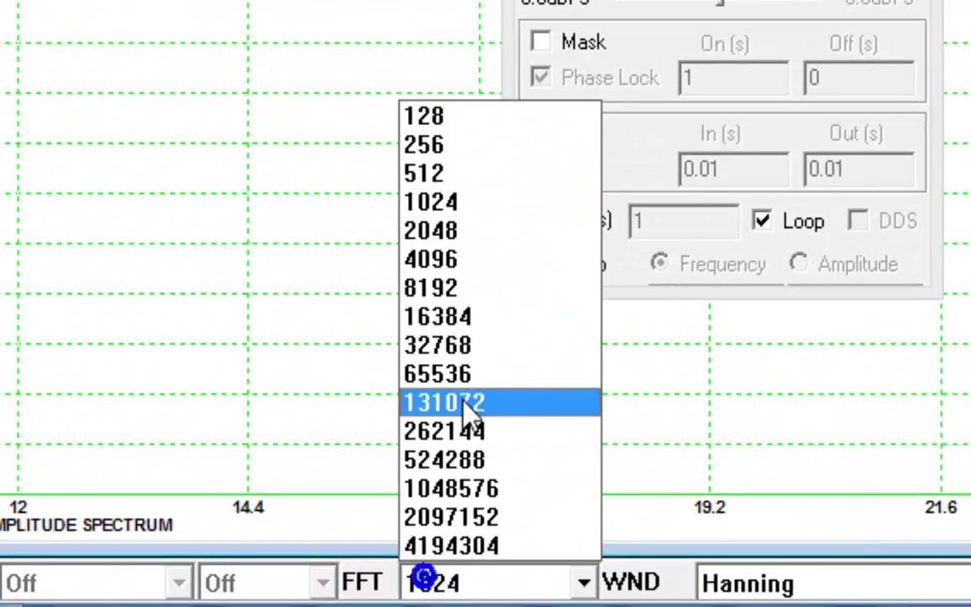
left_click(466, 342)
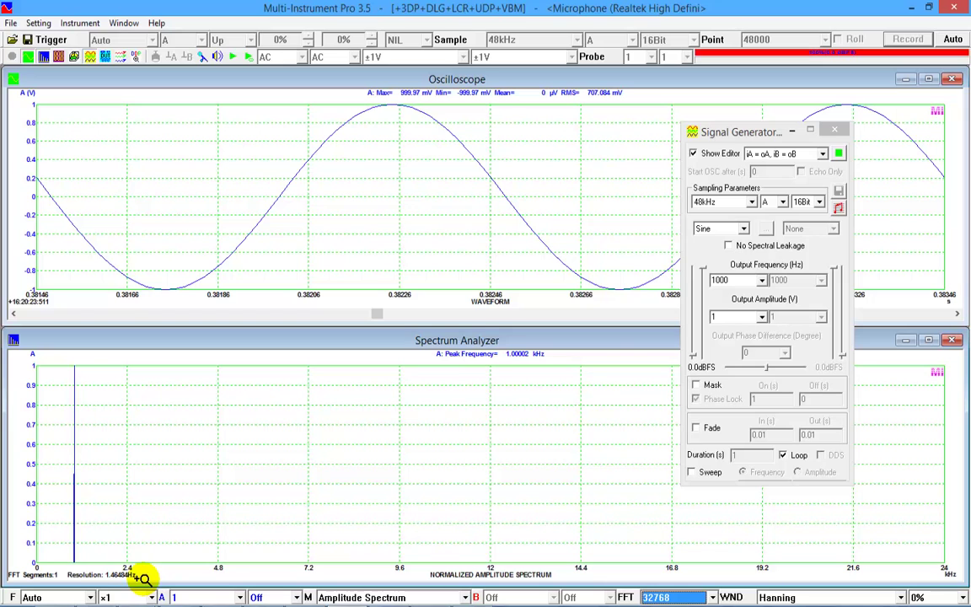
Enable THD, THD+N, SINAD, SNR and NL measurement in Spectrum Analyzer Processing.
right_click(297, 455)
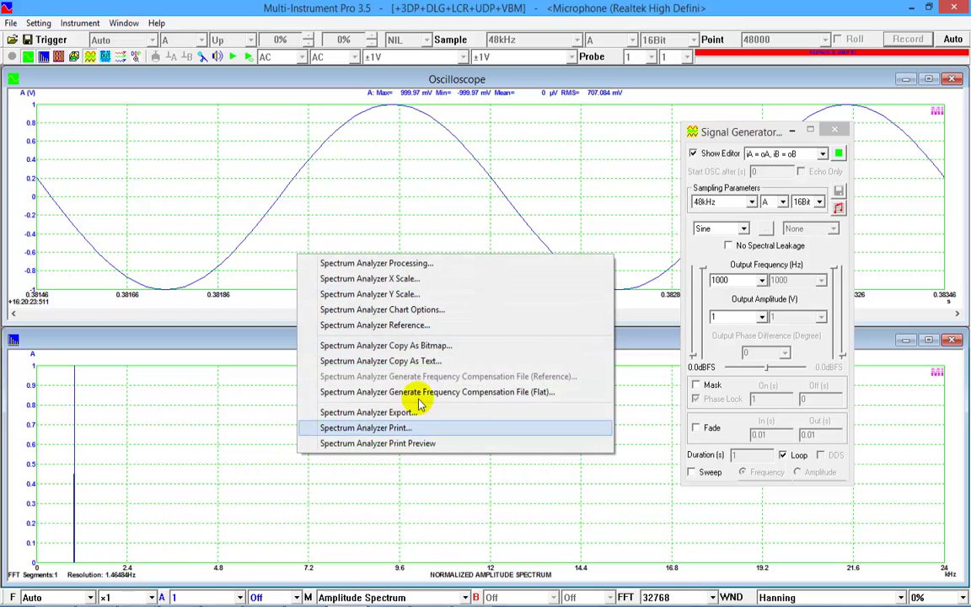
left_click(483, 264)
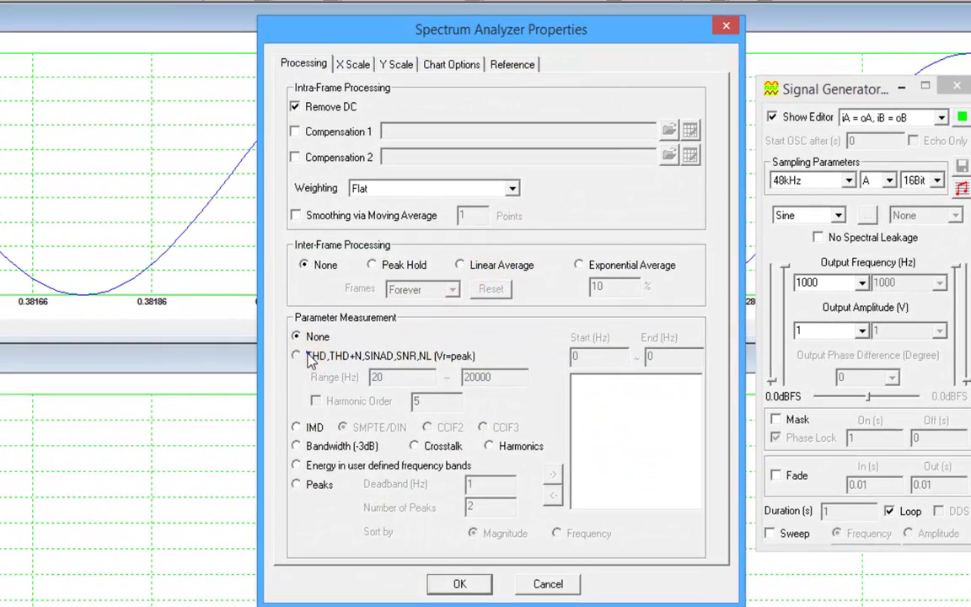
left_click(304, 356)
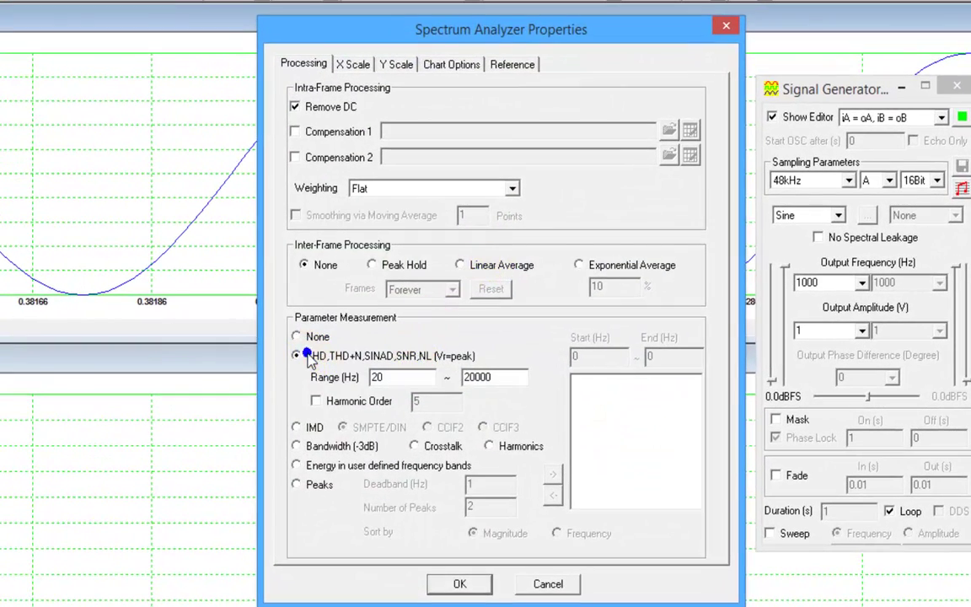
left_click(460, 584)
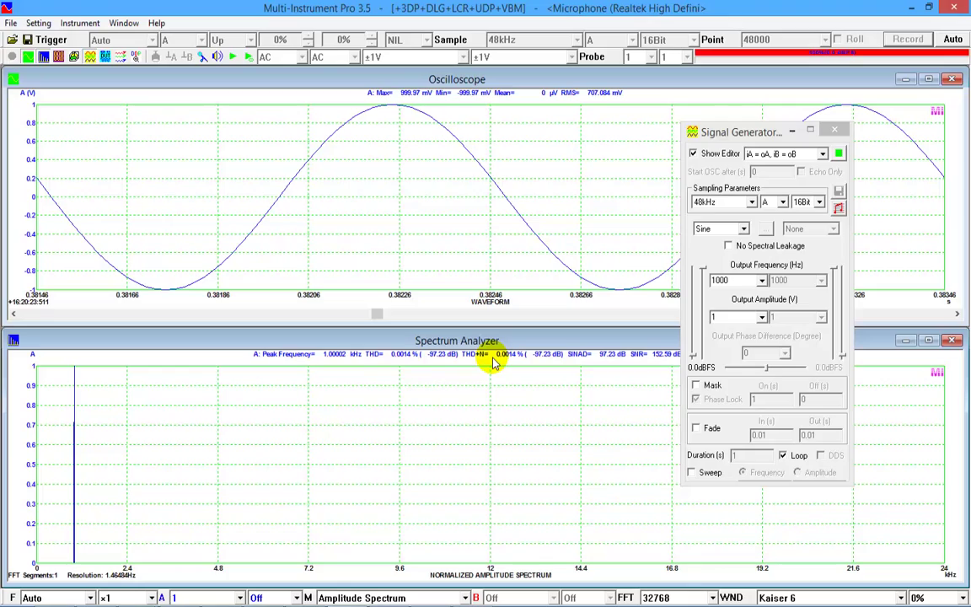
Add a DDP readout showing THDDB_A(dB).
left_click(137, 59)
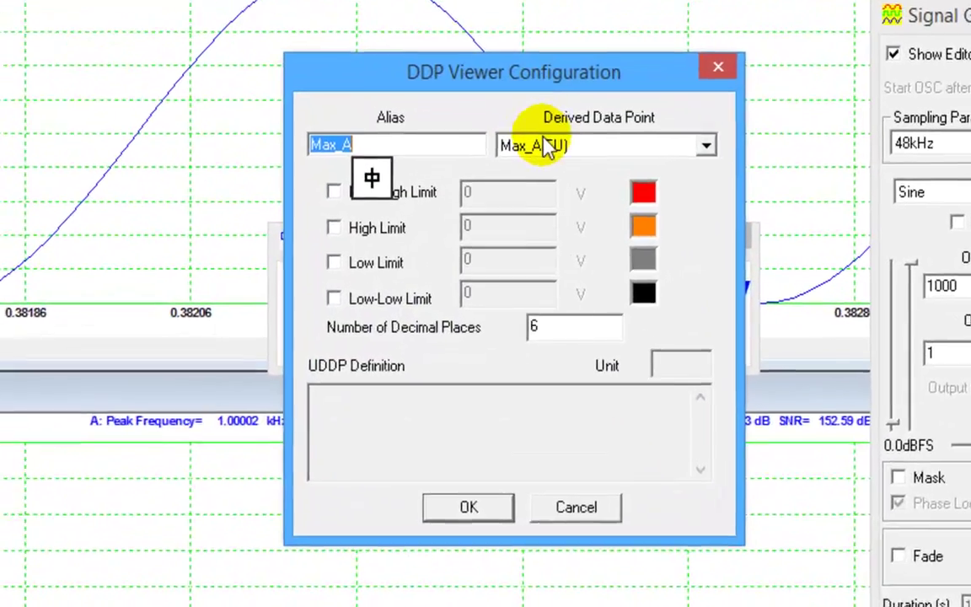
left_click(548, 147)
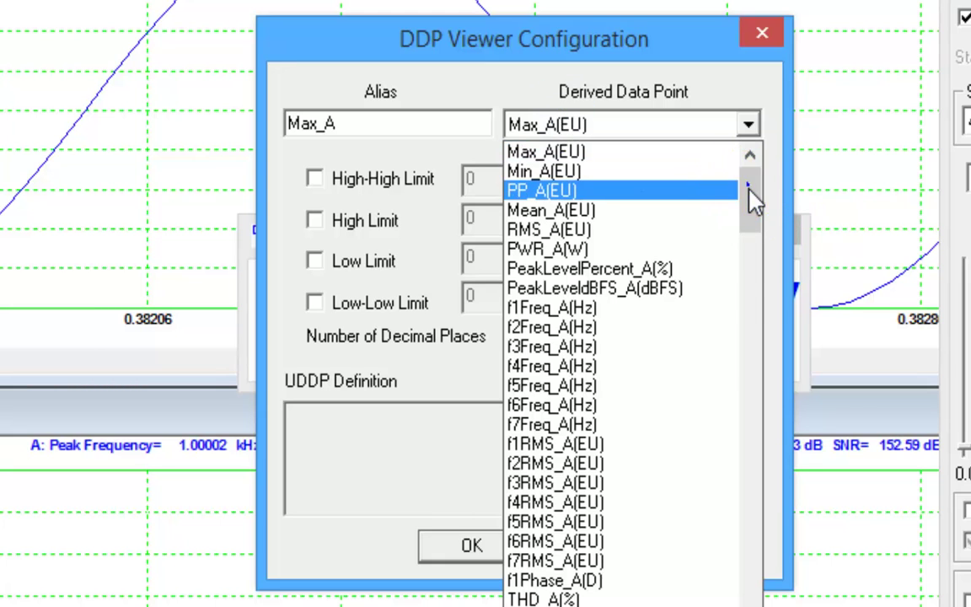
left_click_drag(753, 200, 774, 253)
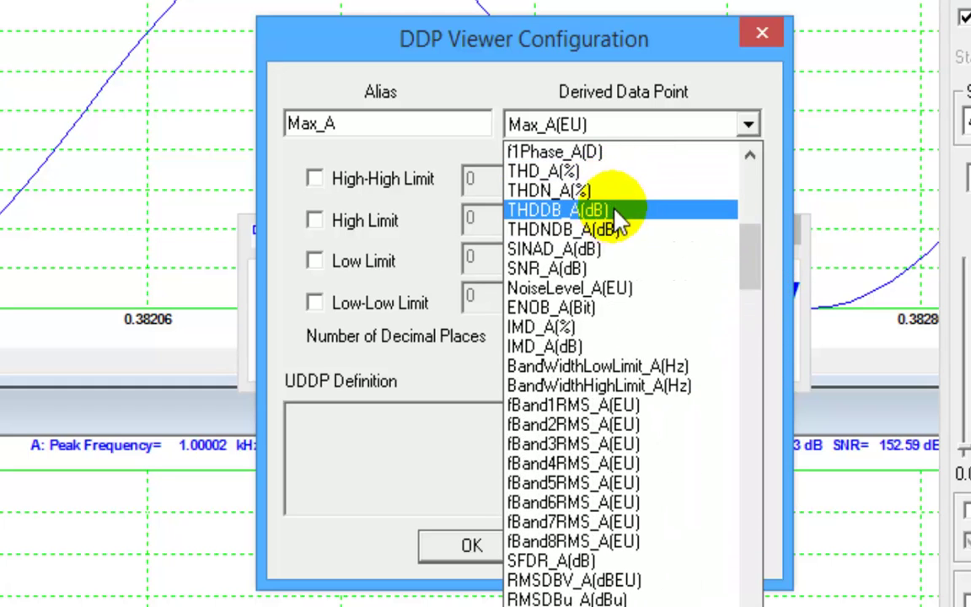
left_click(618, 216)
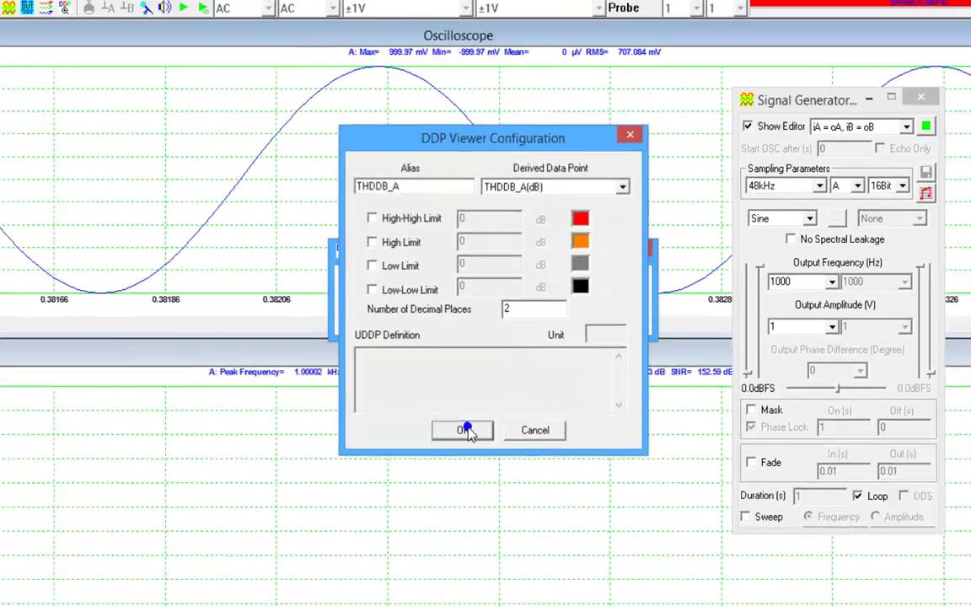
left_click(470, 504)
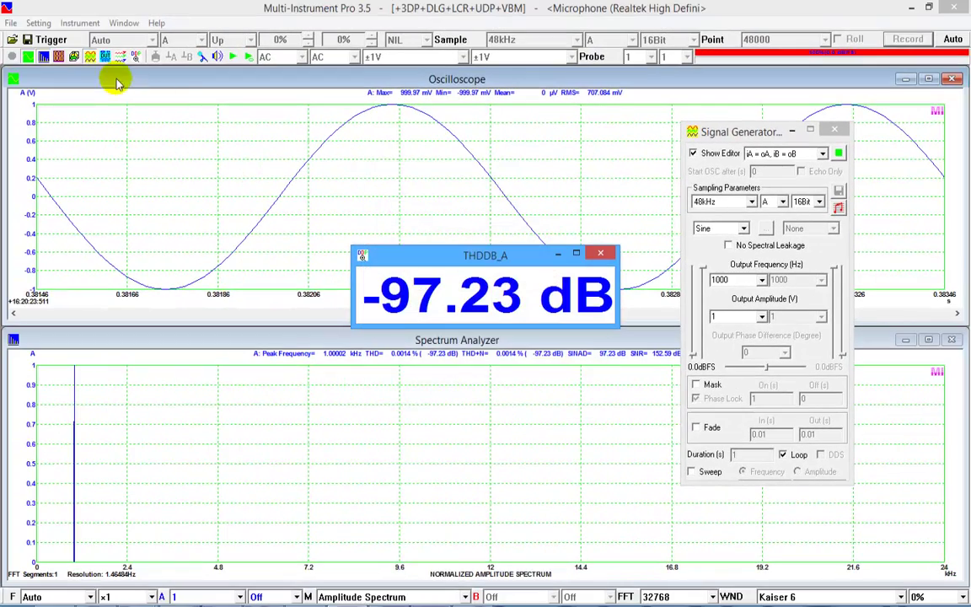
Configure a second DDP readout for THDNDB_A(dB) with the alias 'THD+N DB_A'.
left_click(135, 59)
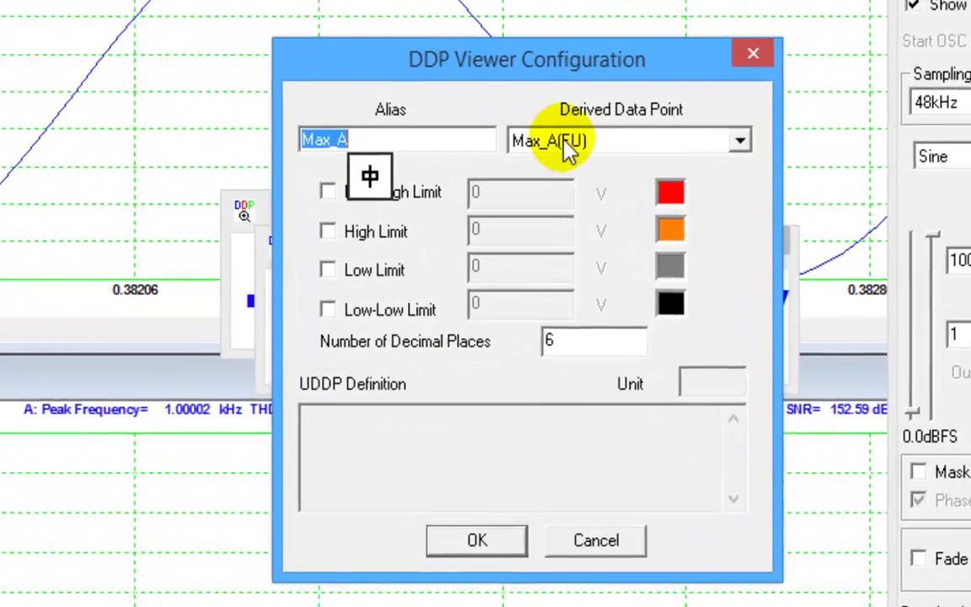
left_click(569, 147)
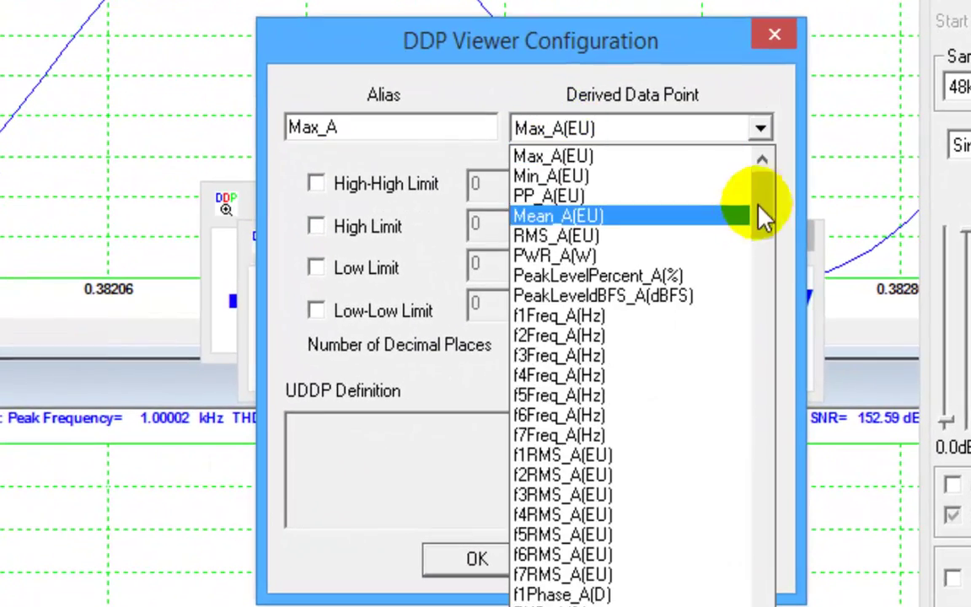
mouse_move(745, 272)
left_mouse_down()
mouse_move(740, 320)
mouse_move(738, 311)
mouse_move(755, 320)
mouse_move(757, 336)
mouse_move(756, 262)
mouse_move(750, 268)
left_mouse_up()
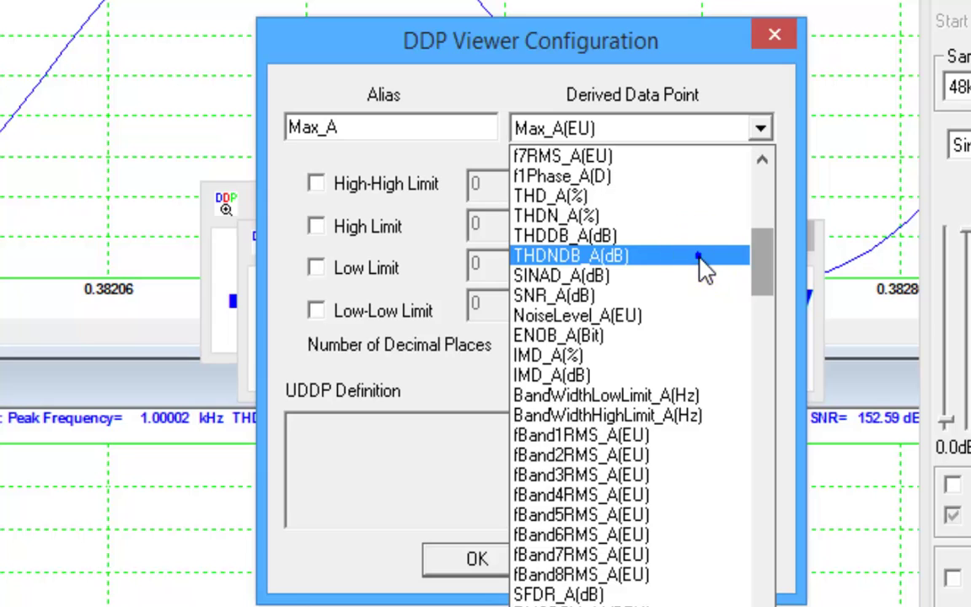
left_click(701, 257)
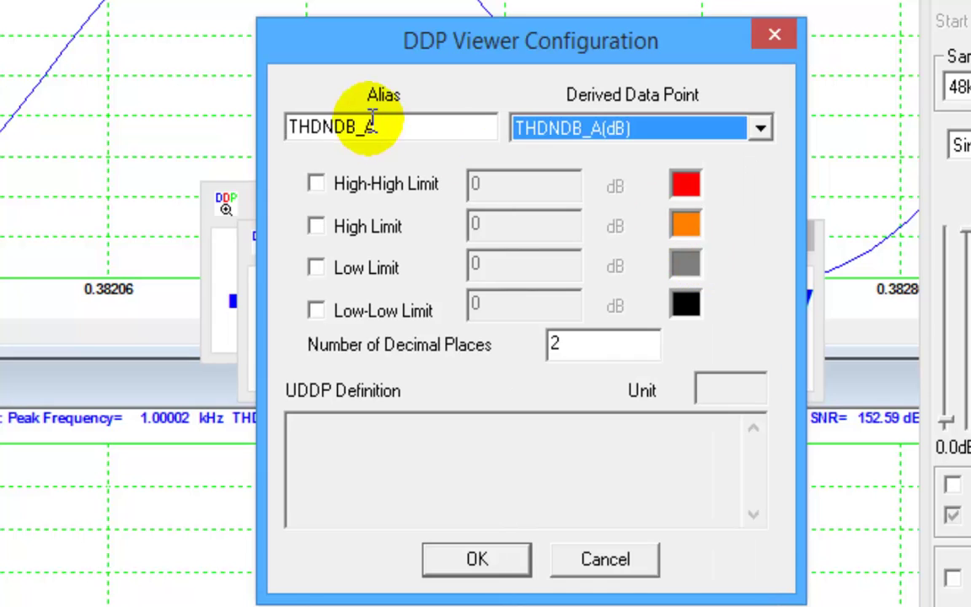
left_click(789, 552)
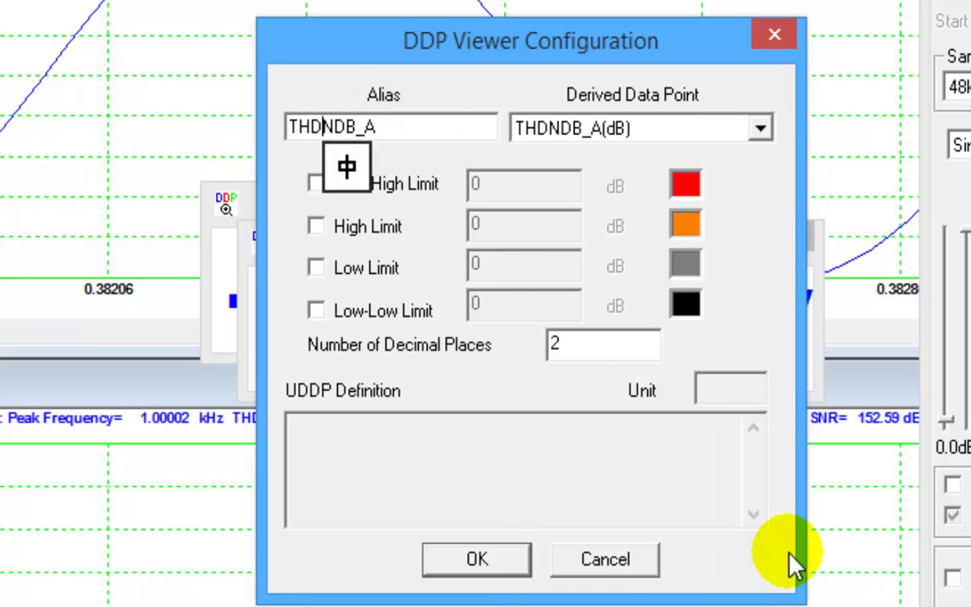
key("Home")
key("Right")
key("Right")
key("Right")
type("+")
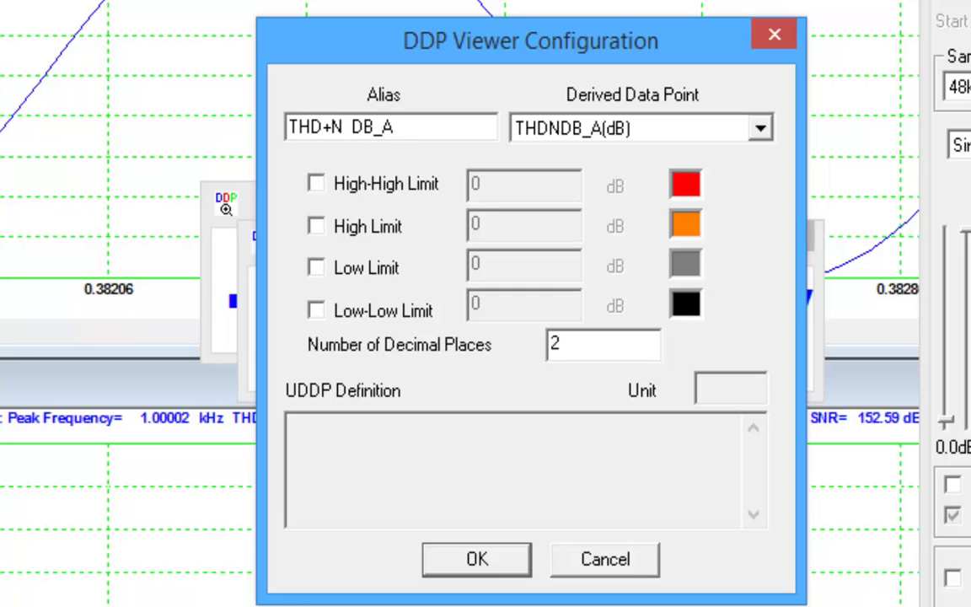
Show the THD+N DB_A readout, place both dB readouts side by side over the spectrum, then stop the generator.
left_click(479, 559)
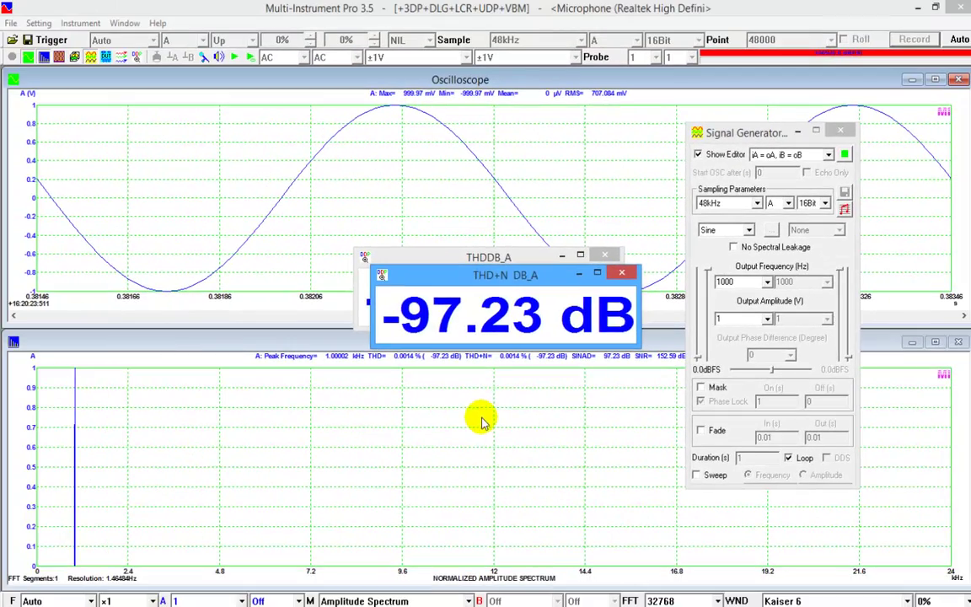
left_click_drag(451, 267, 559, 398)
left_click(497, 255)
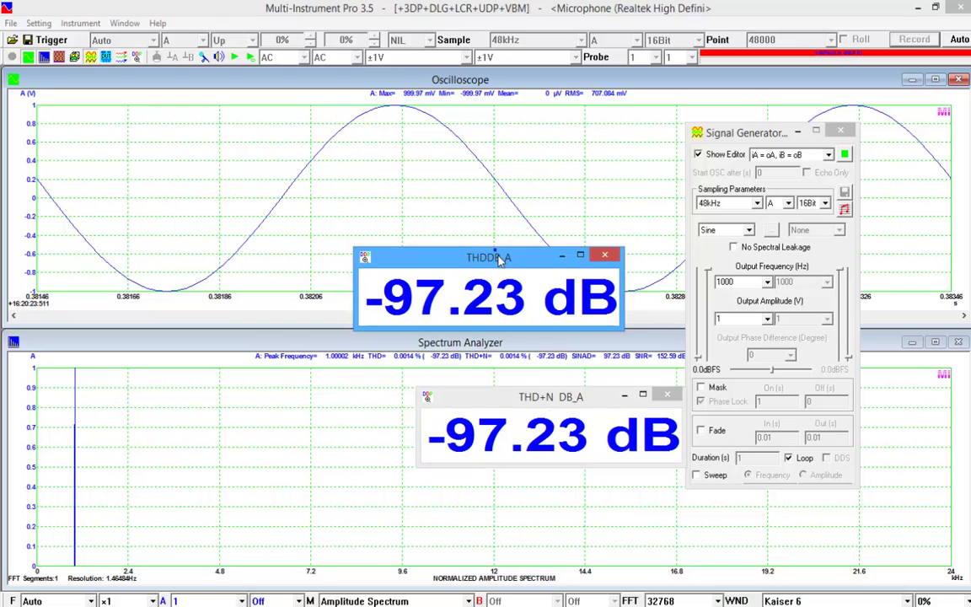
left_click_drag(500, 264, 287, 403)
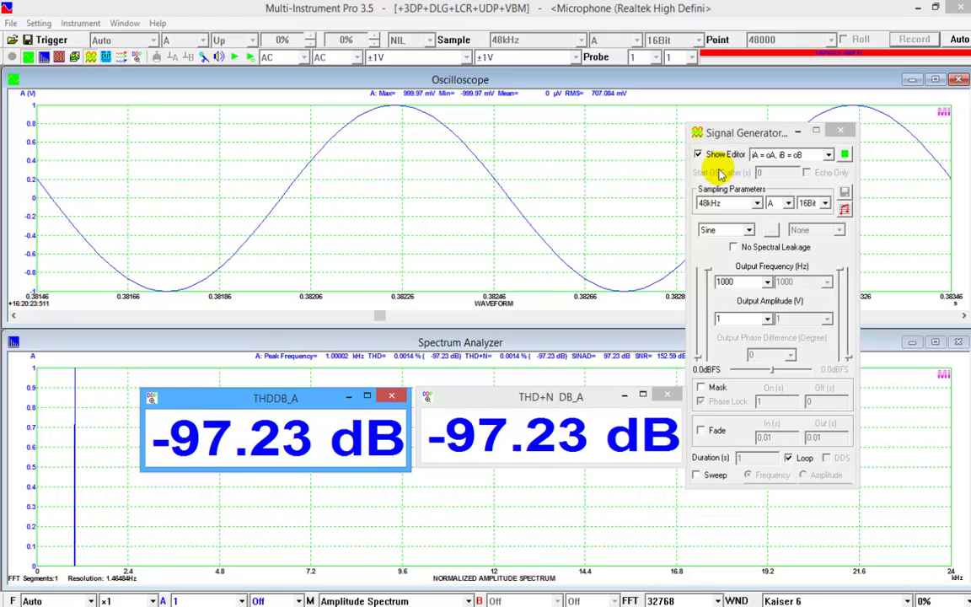
left_click_drag(331, 469, 335, 463)
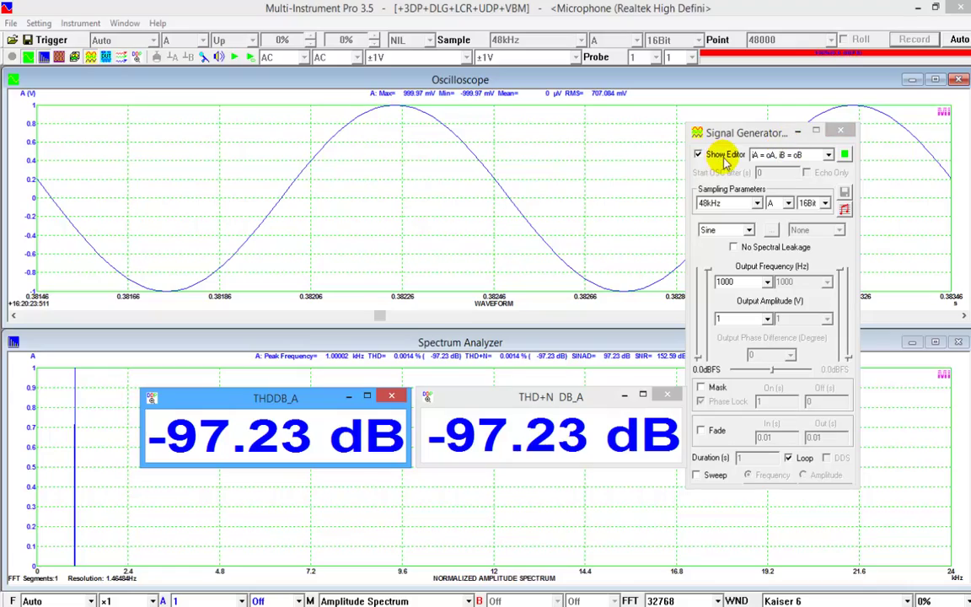
left_click(847, 157)
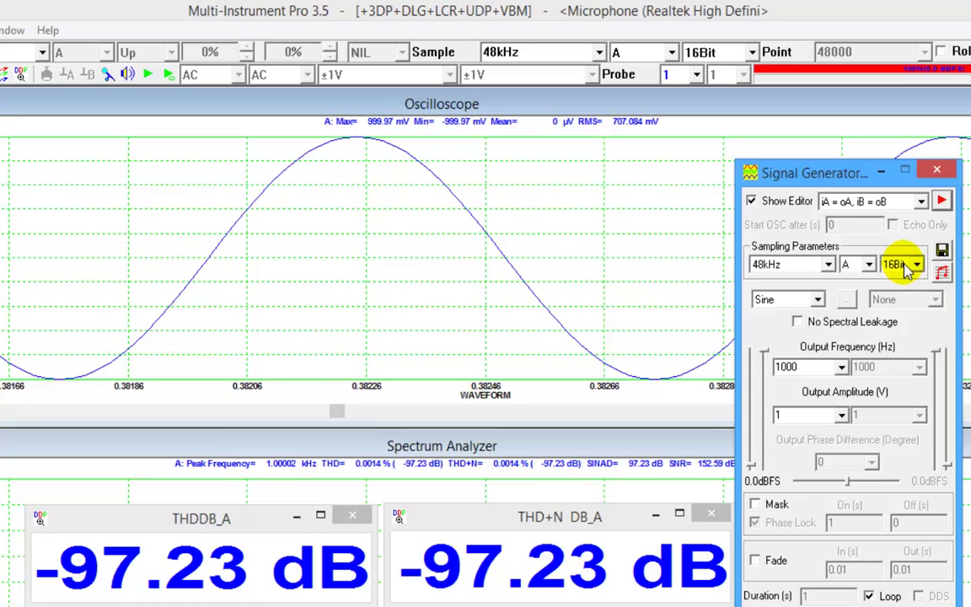
Set generator and capture bit depth to 24Bit and restart the 1 kHz sine loopback.
left_click(906, 267)
left_click(894, 305)
left_click(725, 52)
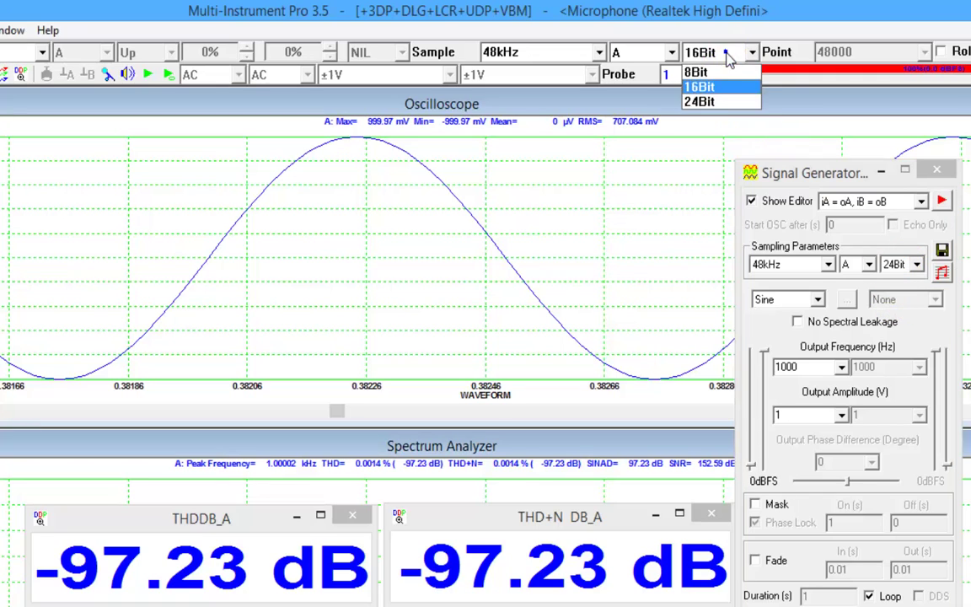
left_click(700, 101)
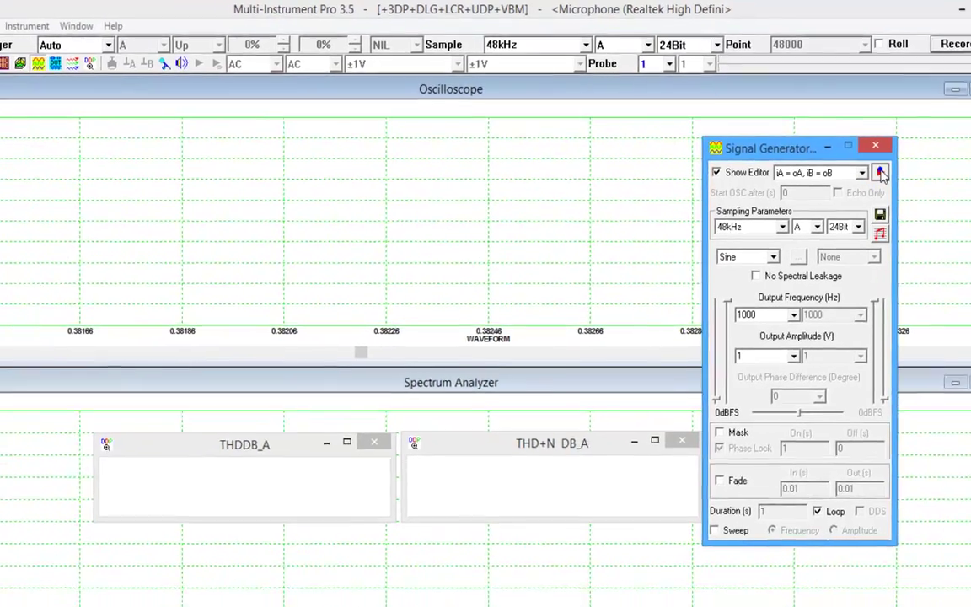
left_click(880, 173)
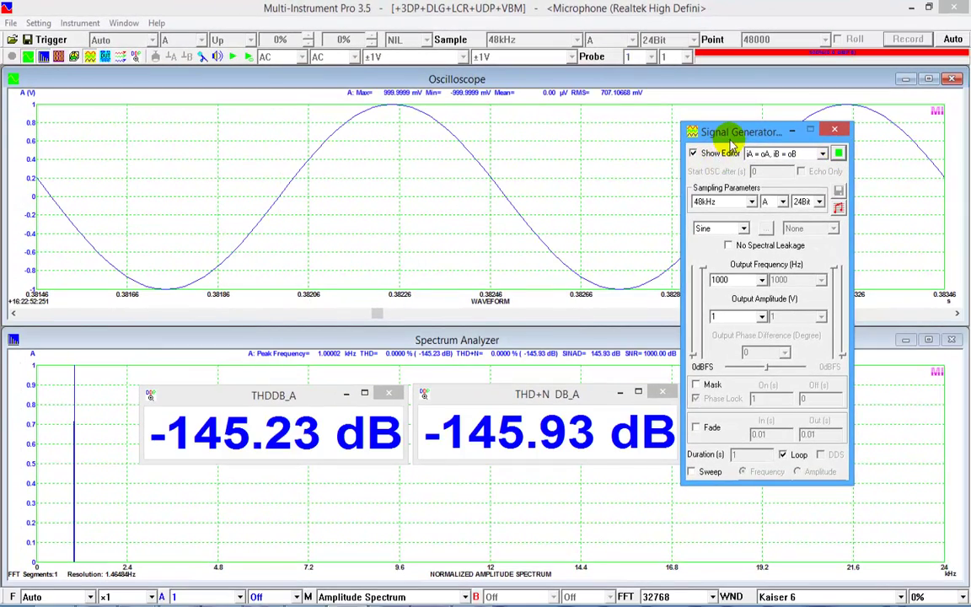
left_click_drag(732, 137, 817, 145)
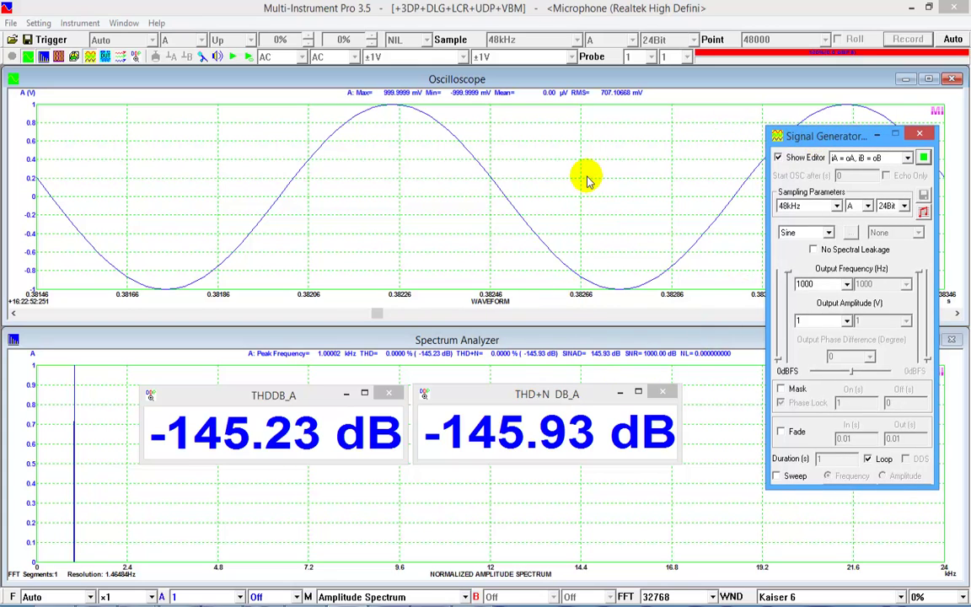
Switch the generated waveform to a 1 kHz Rectangle wave and start the output.
left_click(925, 158)
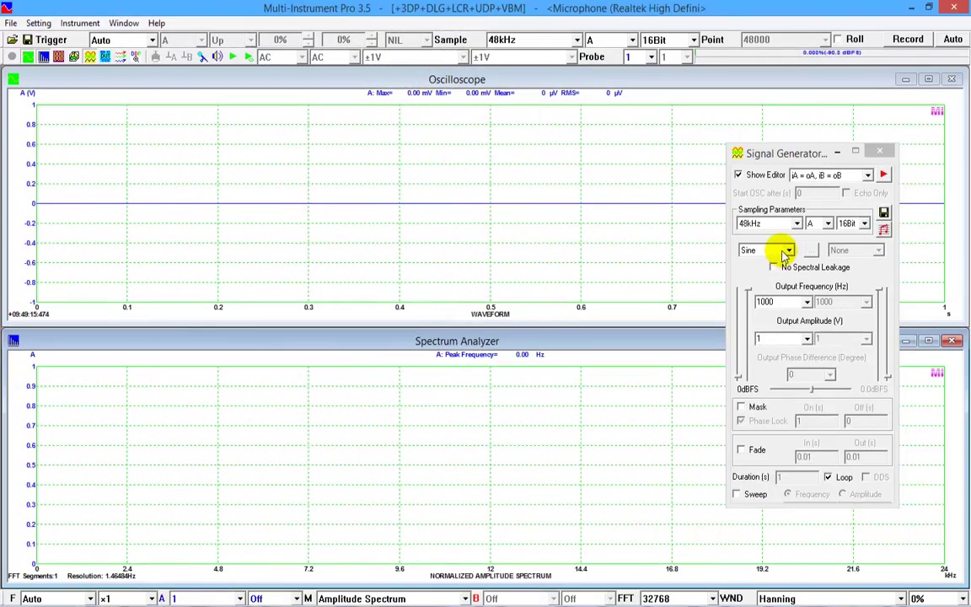
left_click(786, 251)
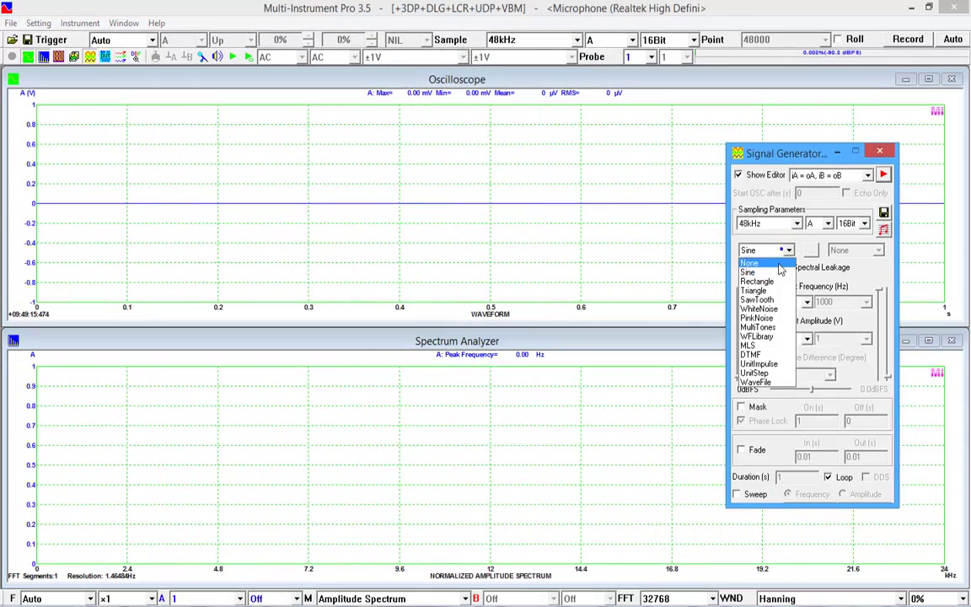
left_click(758, 281)
left_click(884, 174)
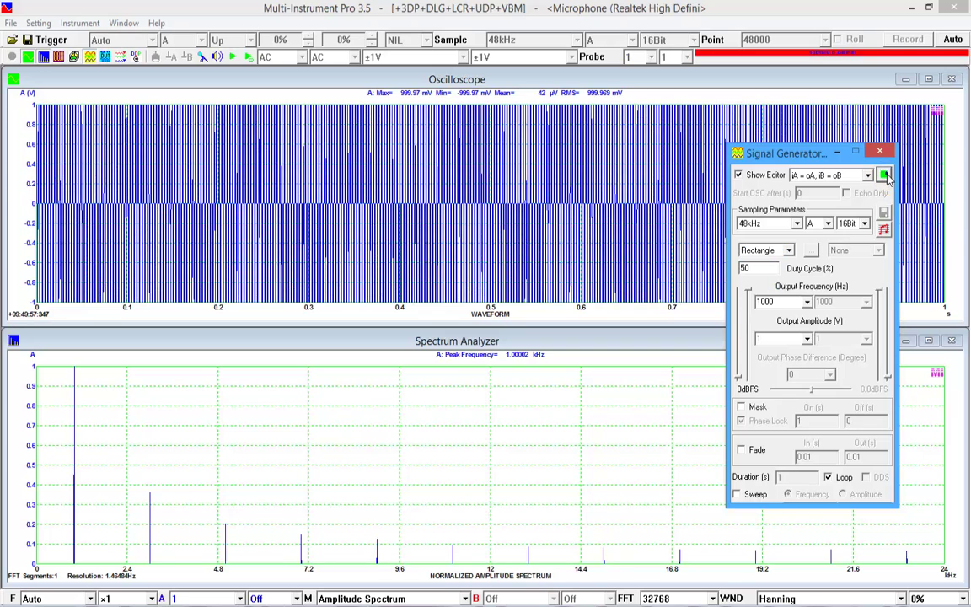
Zoom the oscilloscope time axis to x100 to see individual square pulses.
left_click(384, 312)
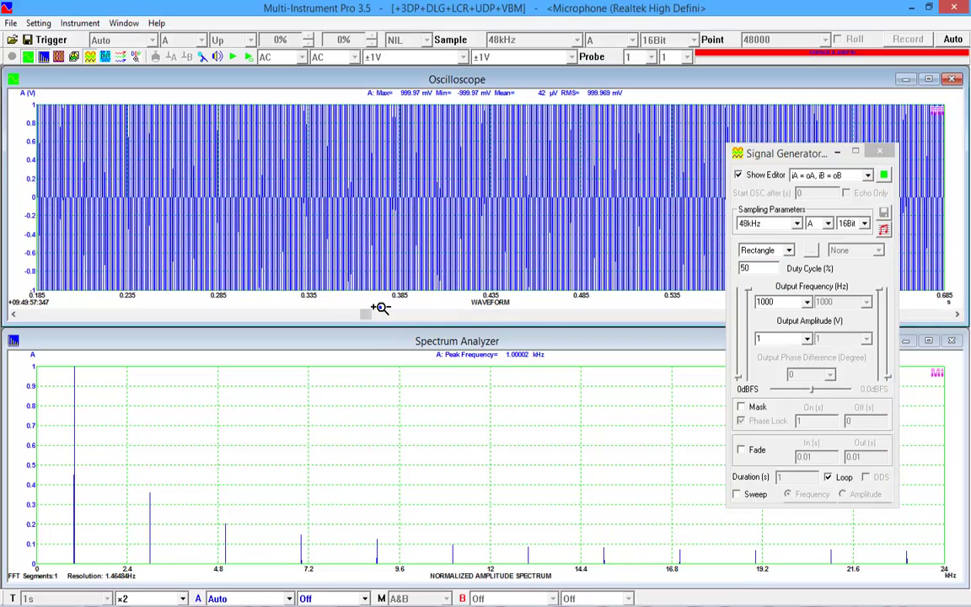
left_click(379, 301)
left_click(381, 297)
left_click(381, 297)
left_click(381, 297)
left_click(381, 296)
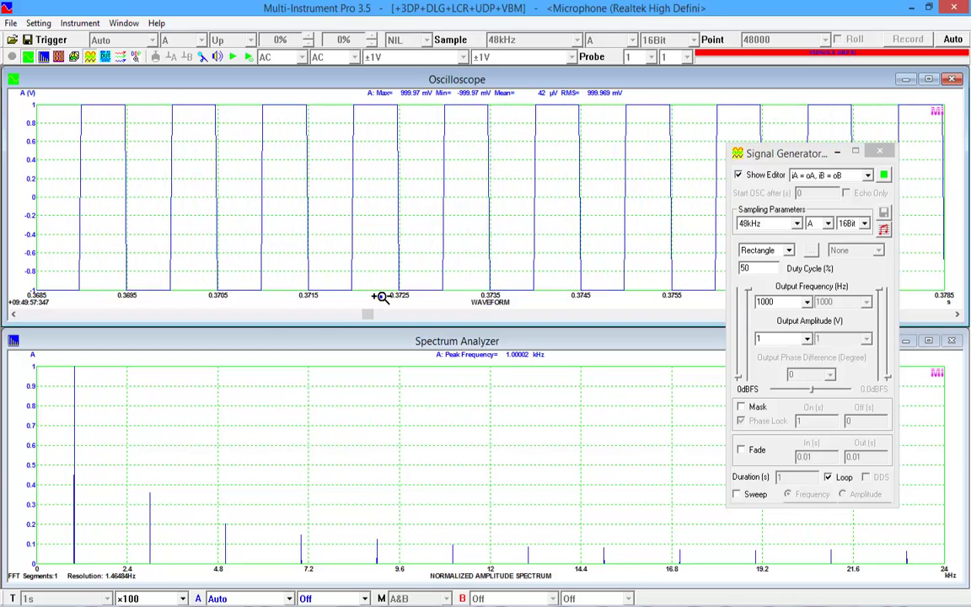
Set the Spectrum Analyzer Processing parameter measurement to Harmonics.
right_click(419, 428)
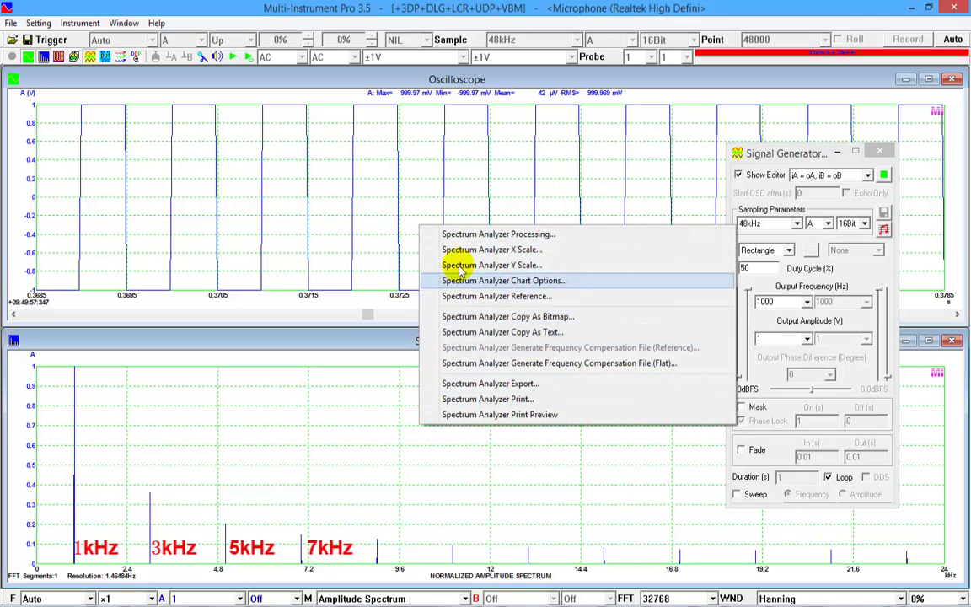
left_click(459, 236)
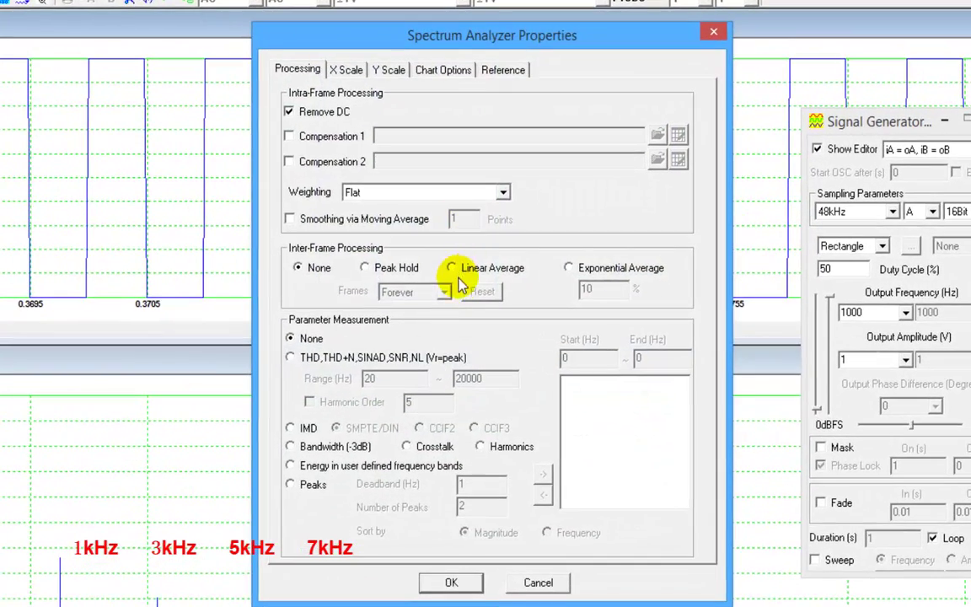
left_click(496, 453)
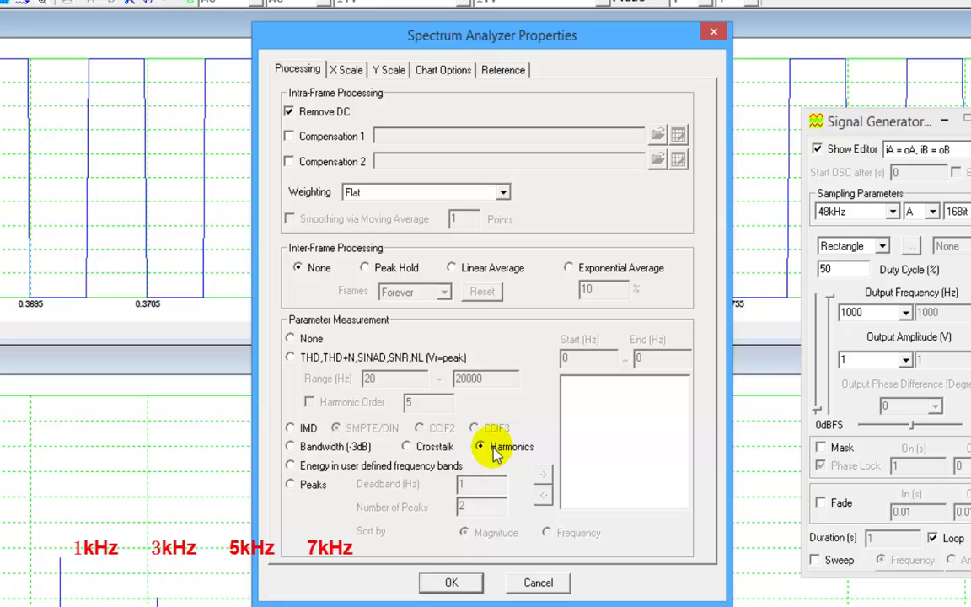
left_click(451, 584)
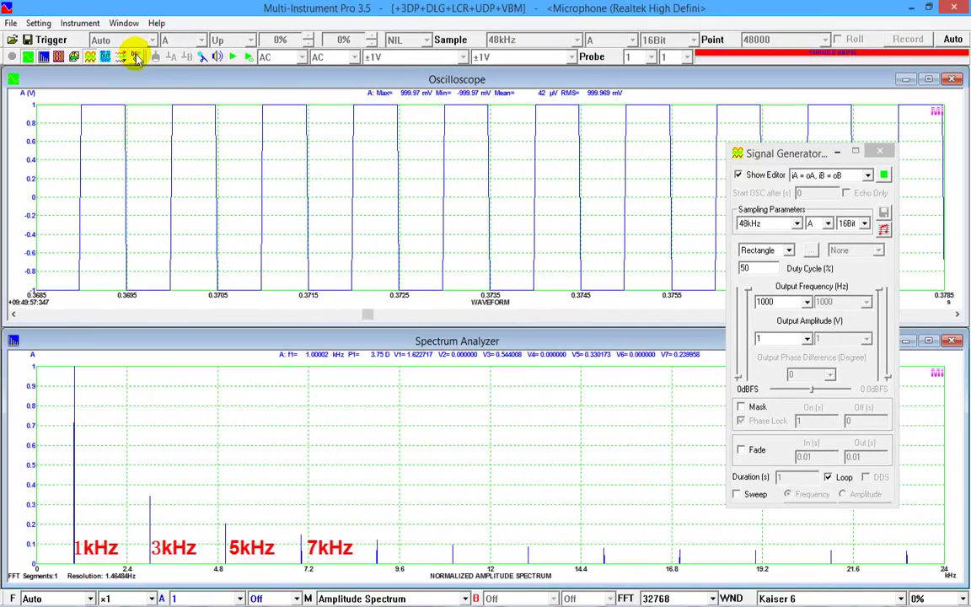
Add a compact f1RMS_A(EU) readout and move it to the left edge.
left_click(135, 57)
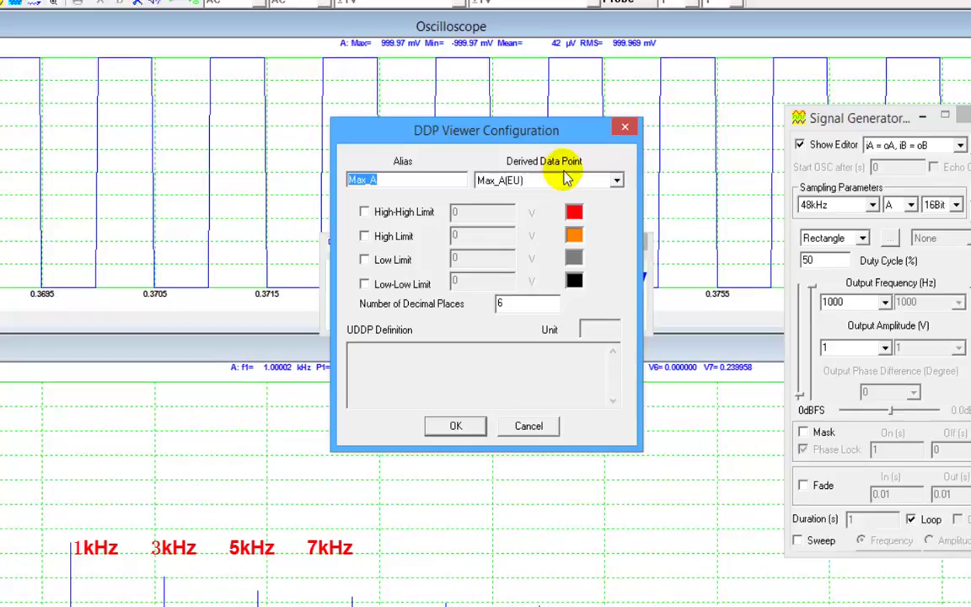
left_click(549, 207)
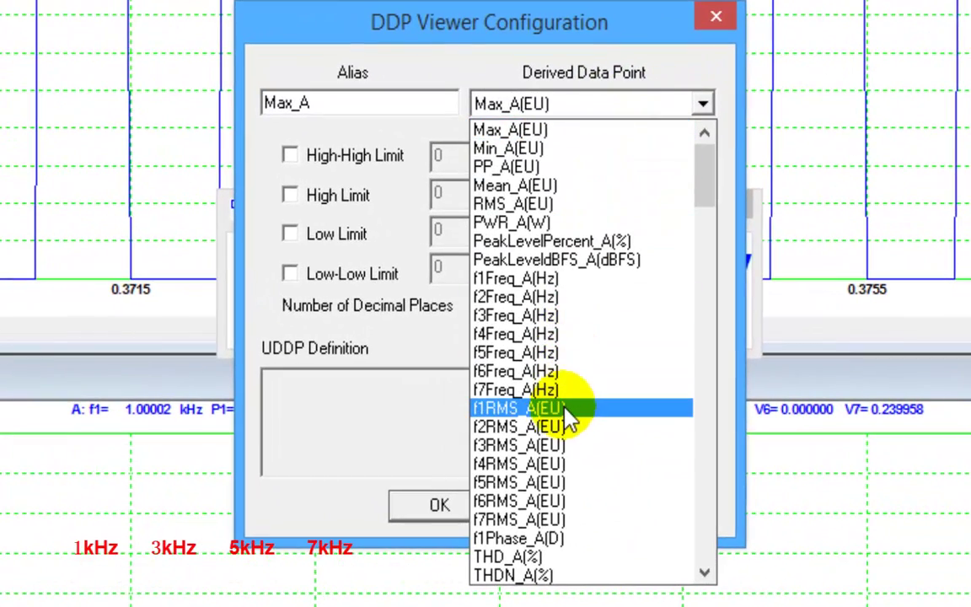
left_click(566, 413)
left_click(459, 505)
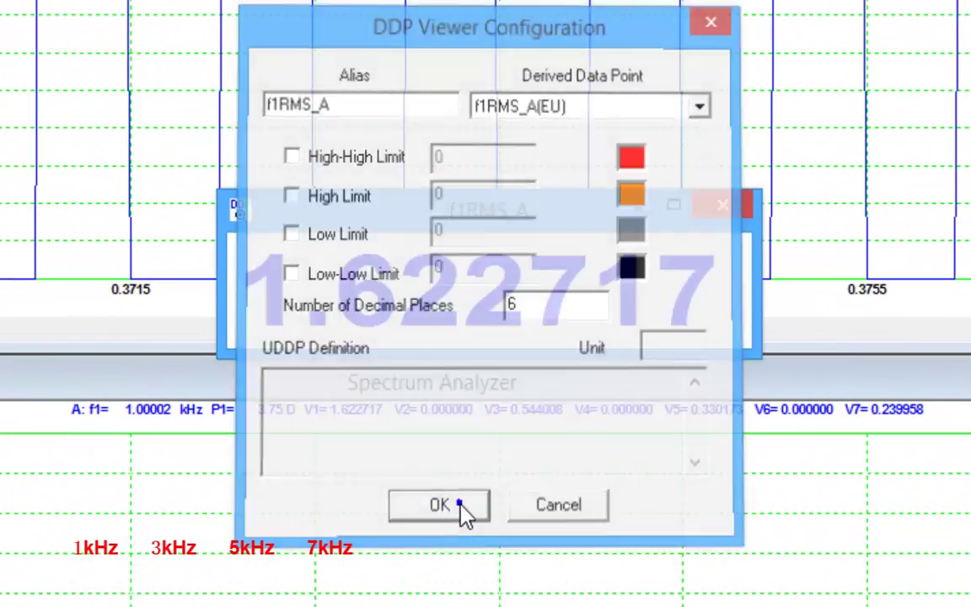
left_click_drag(755, 347, 483, 295)
left_click_drag(290, 211, 40, 309)
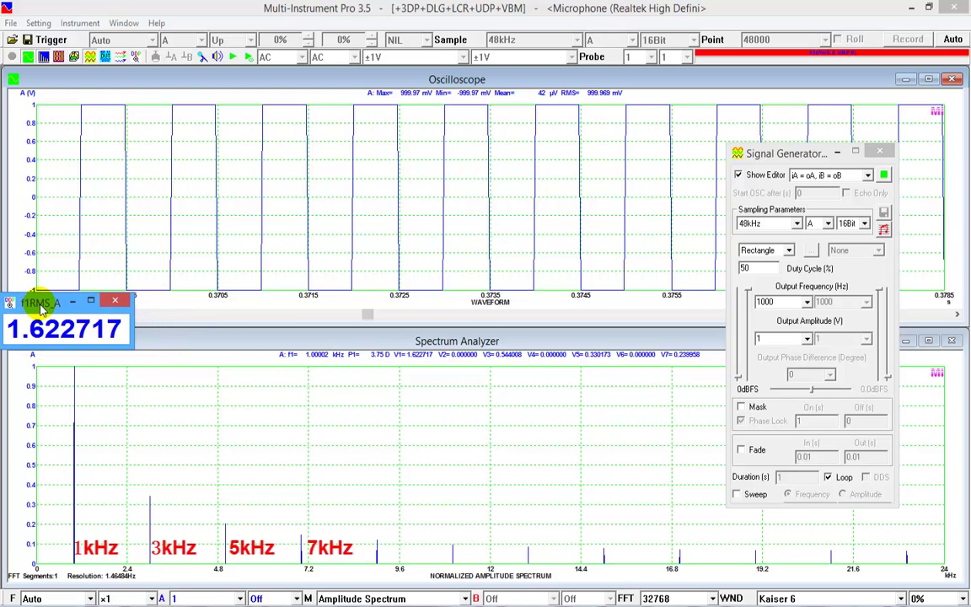
Add a narrow f3RMS_A(EU) readout and place it over the spectrum plot.
left_click(136, 57)
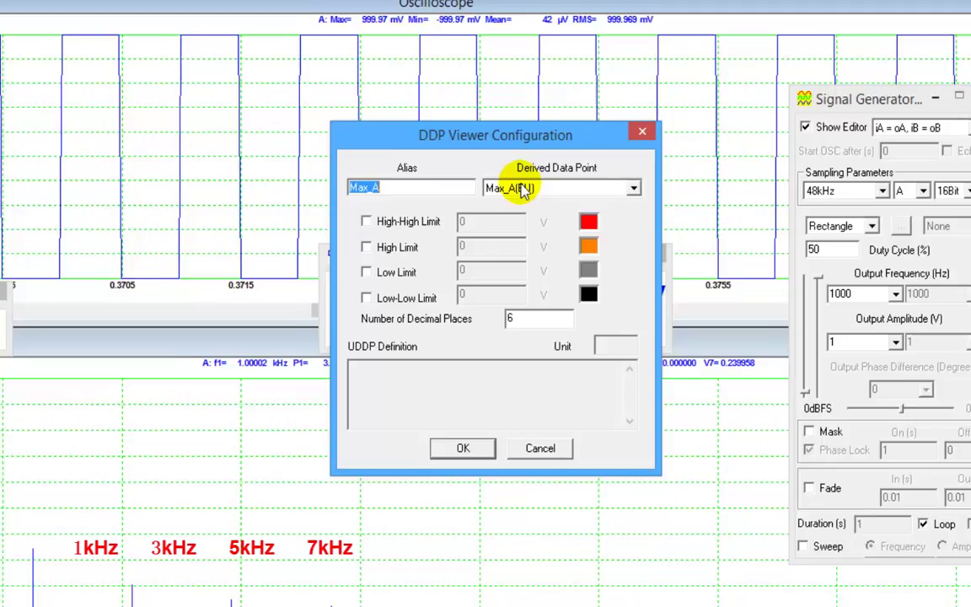
left_click(521, 219)
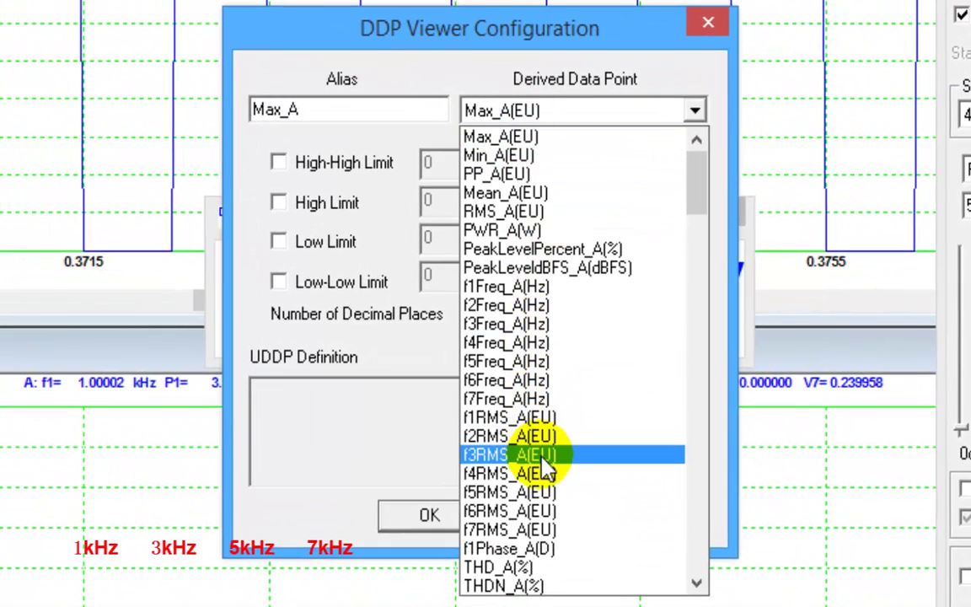
left_click(543, 457)
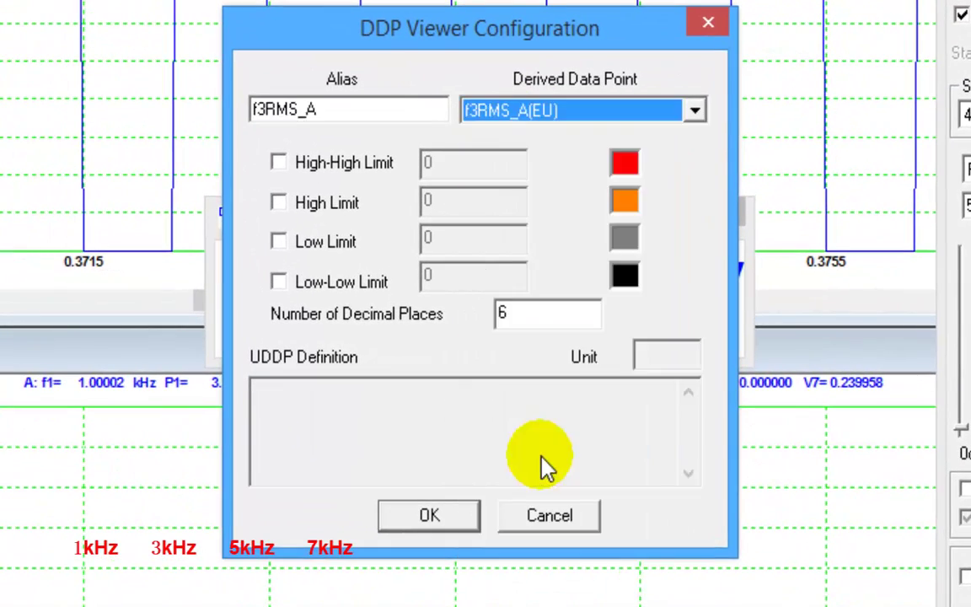
left_click(444, 519)
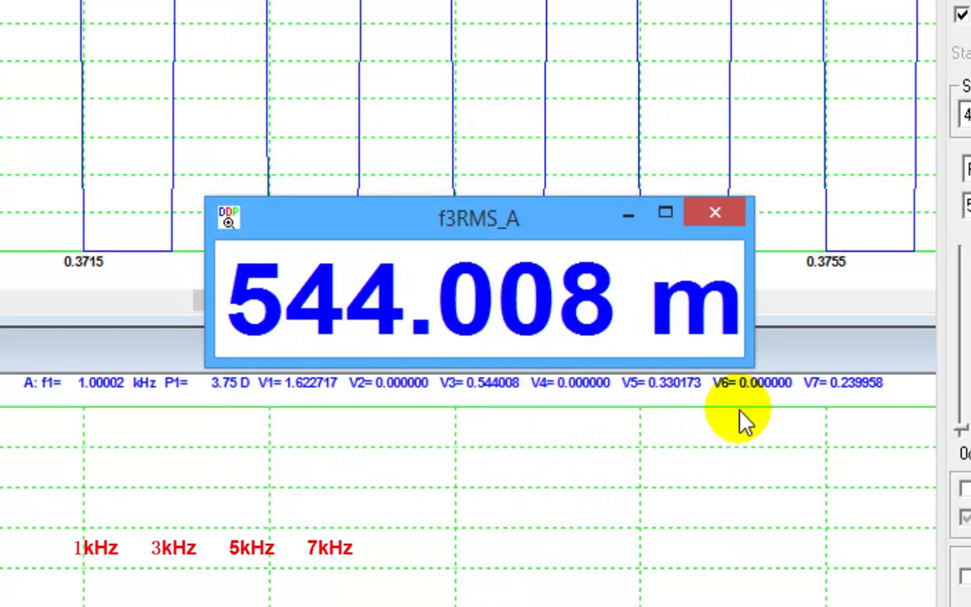
left_click_drag(744, 357, 462, 341)
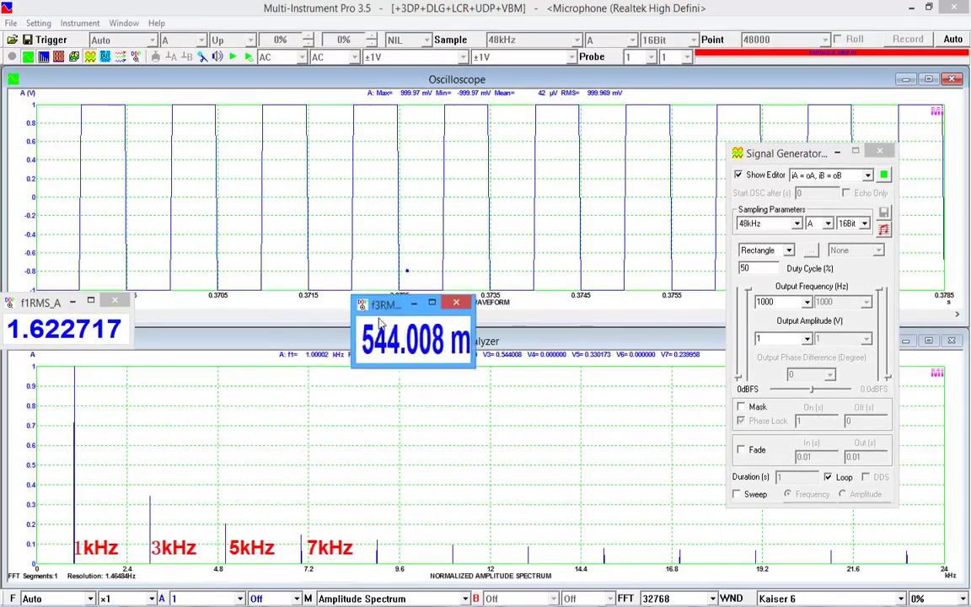
left_click_drag(388, 305, 117, 428)
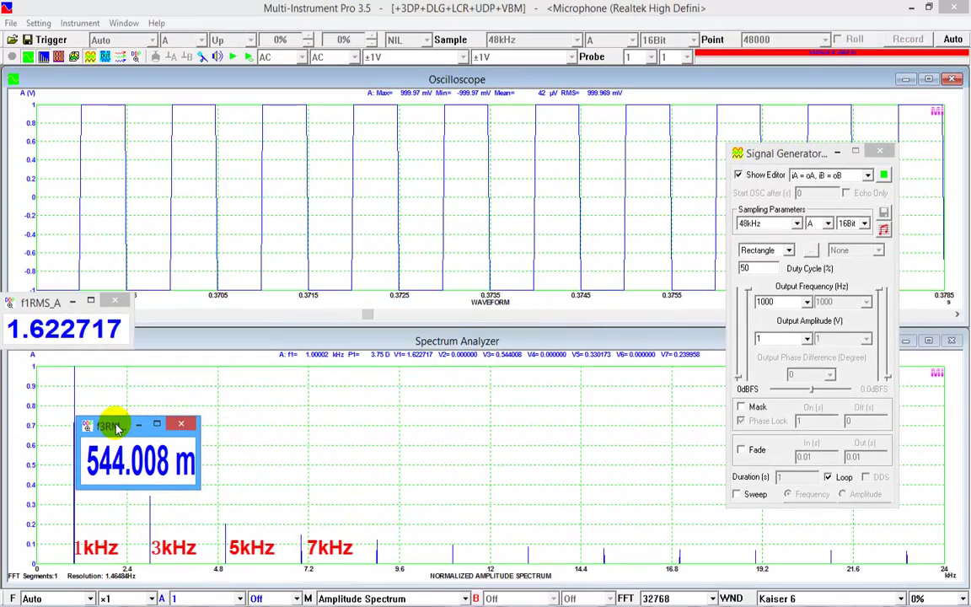
Add a compact f5RMS_A(EU) readout and place it over the charts.
left_click(134, 59)
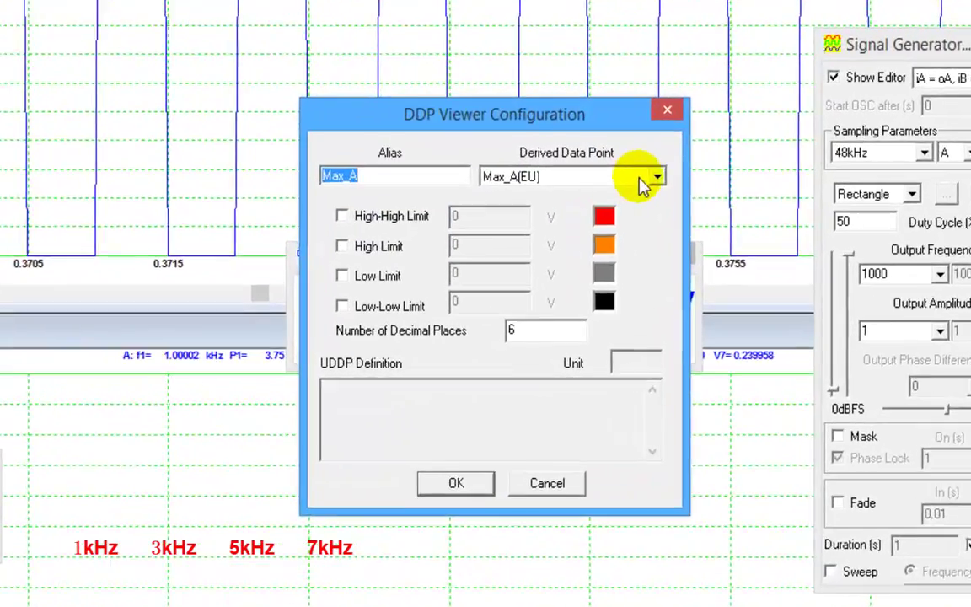
left_click(643, 180)
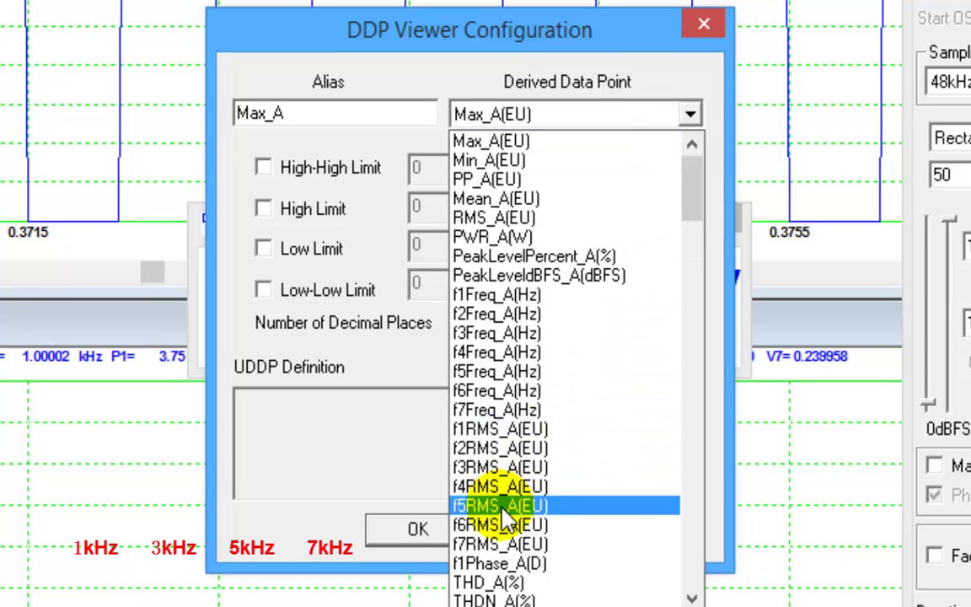
left_click(503, 509)
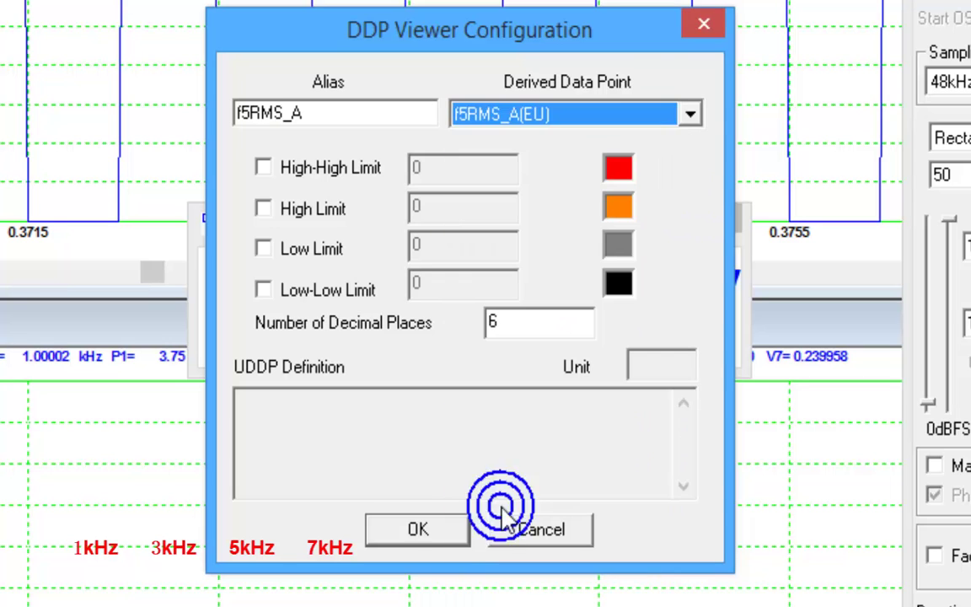
left_click(422, 531)
left_click(744, 384)
left_click_drag(742, 374, 415, 362)
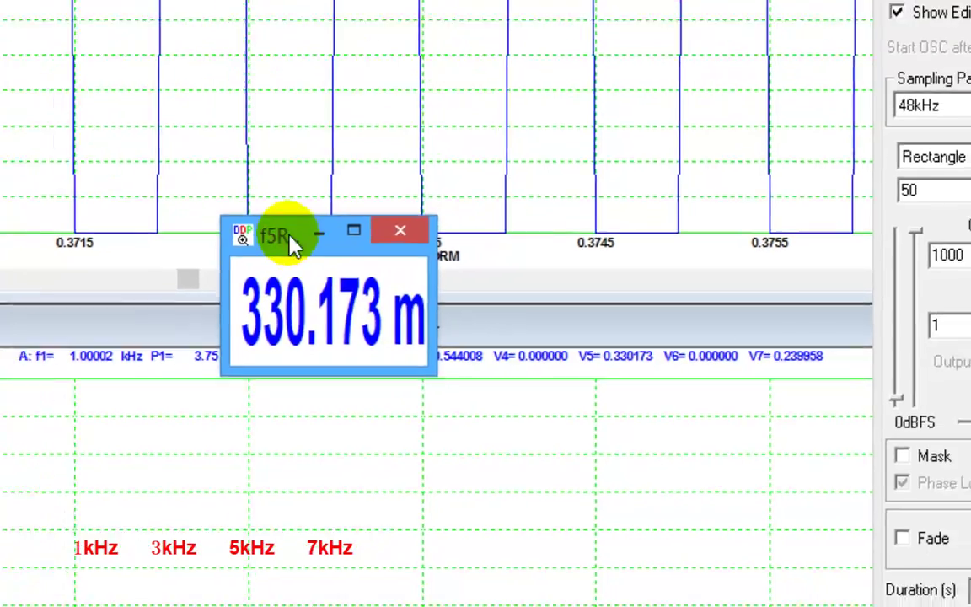
left_click_drag(289, 236, 200, 329)
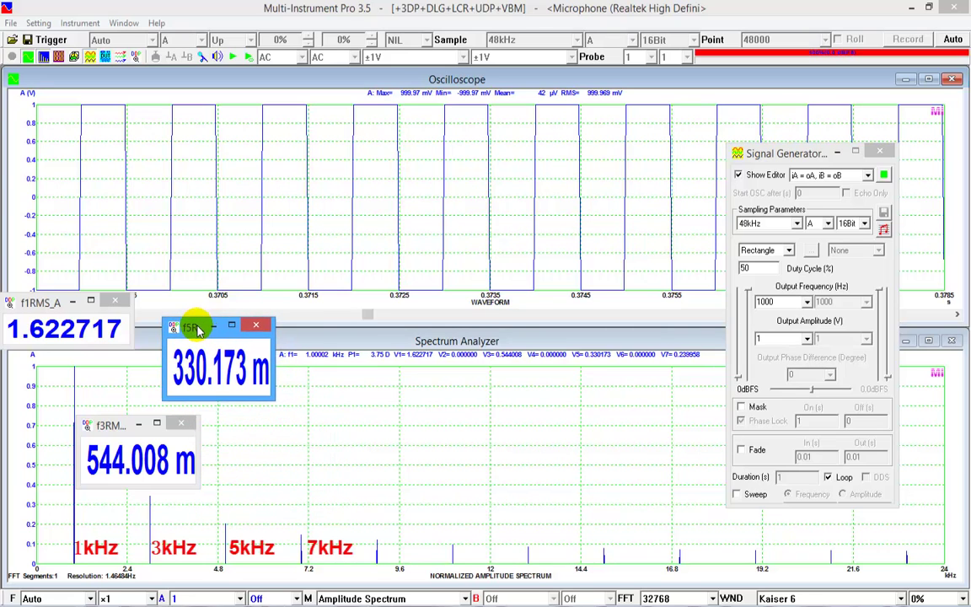
Add an f7RMS_A(EU) readout showing 239.958 m, then shrink it and place it below the other harmonic readouts.
left_click(135, 63)
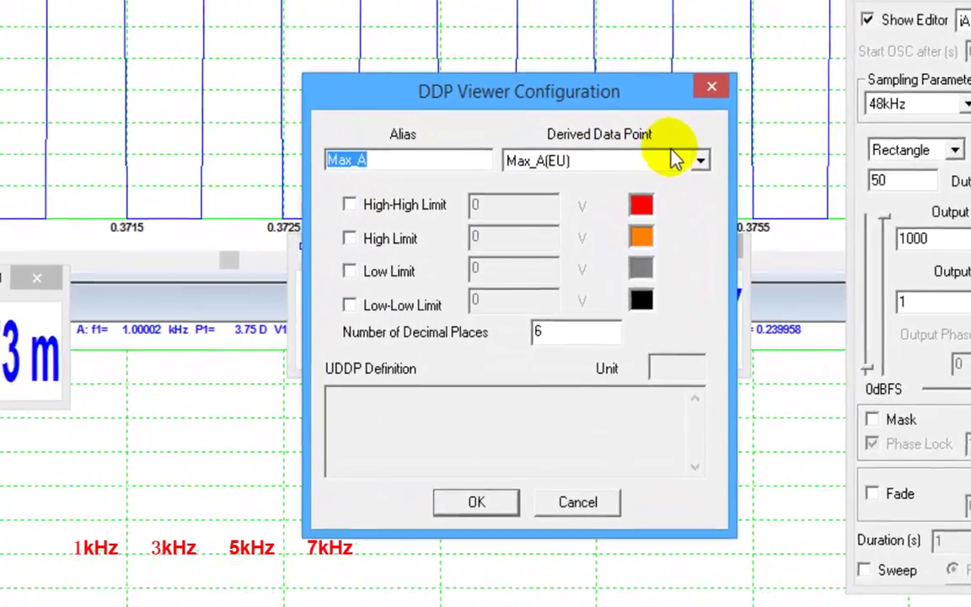
left_click(624, 256)
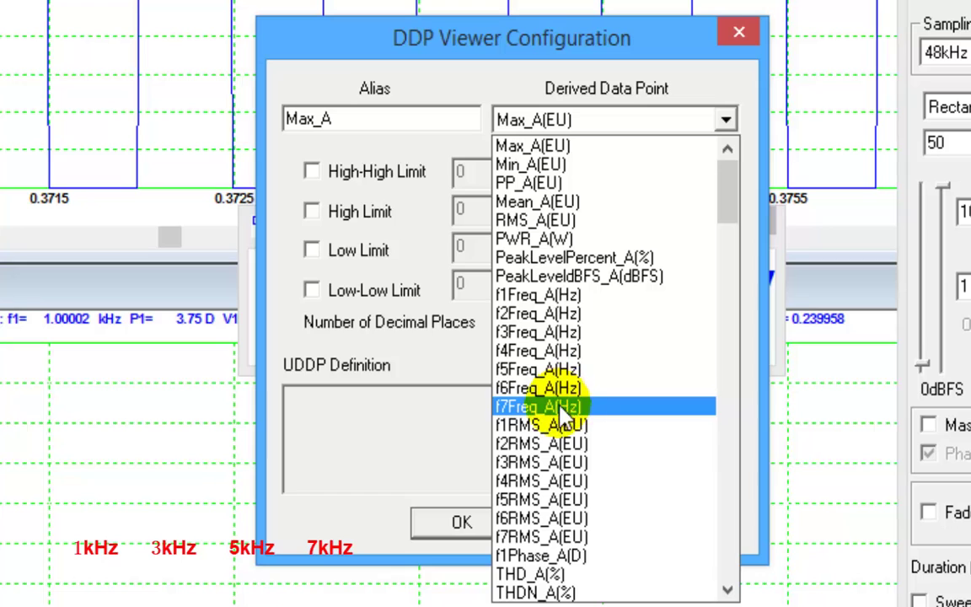
left_click(535, 536)
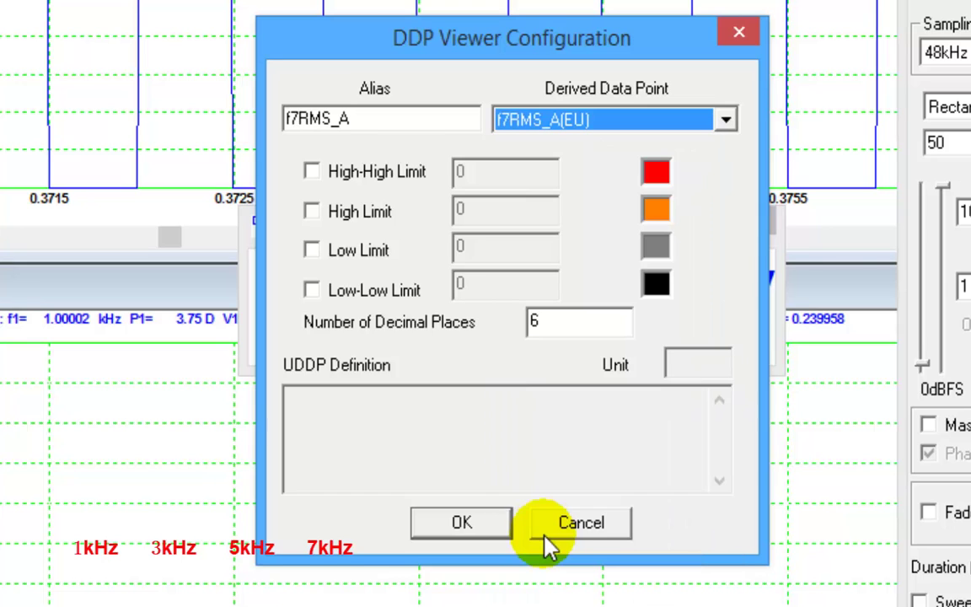
left_click(489, 533)
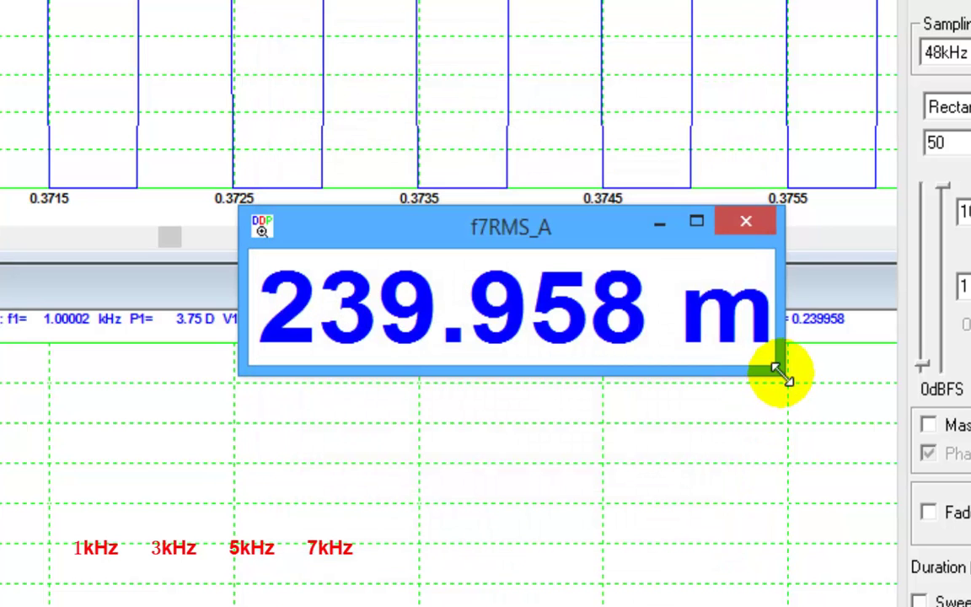
left_click_drag(779, 381, 485, 368)
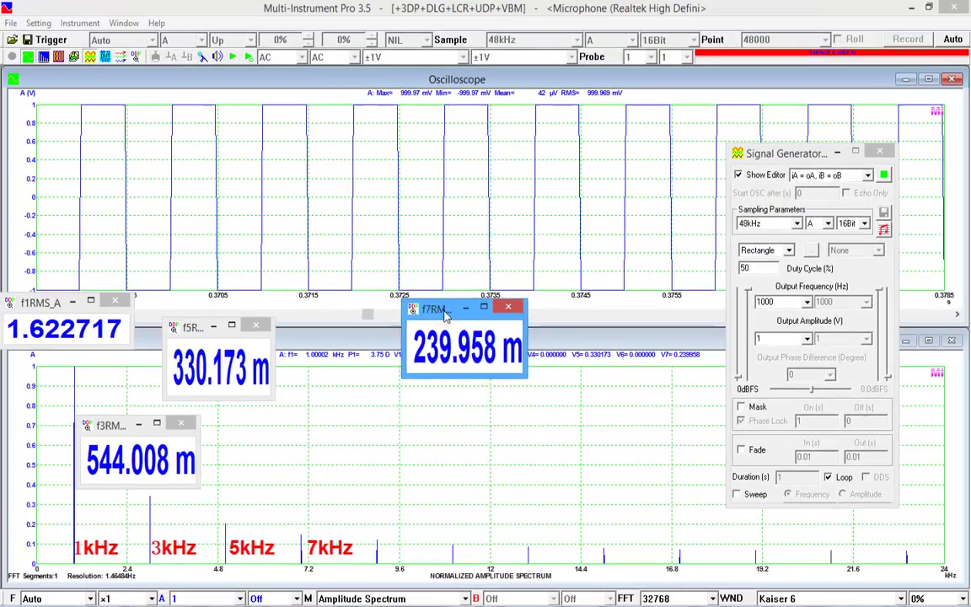
left_click_drag(408, 276, 142, 465)
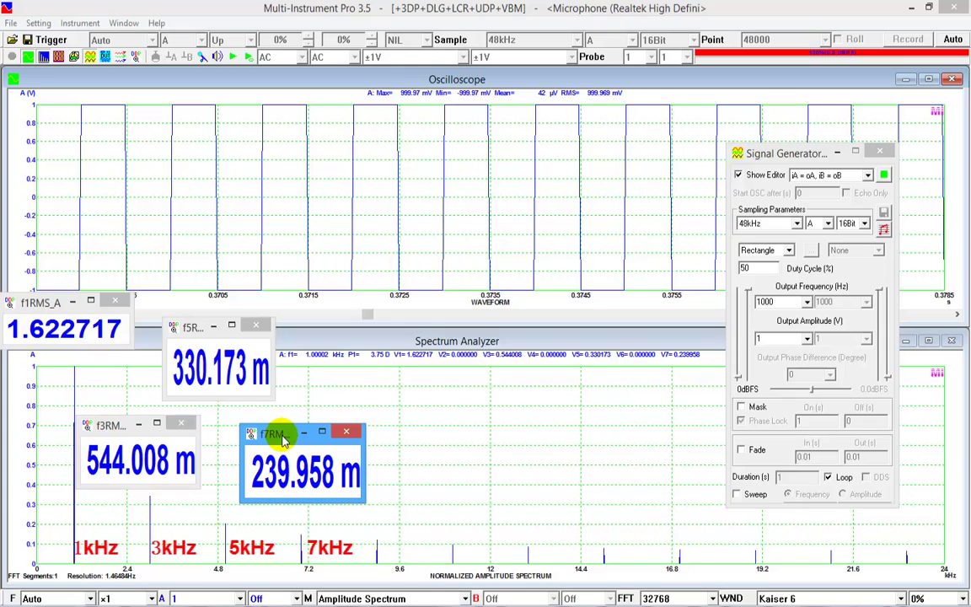
left_click_drag(283, 440, 284, 460)
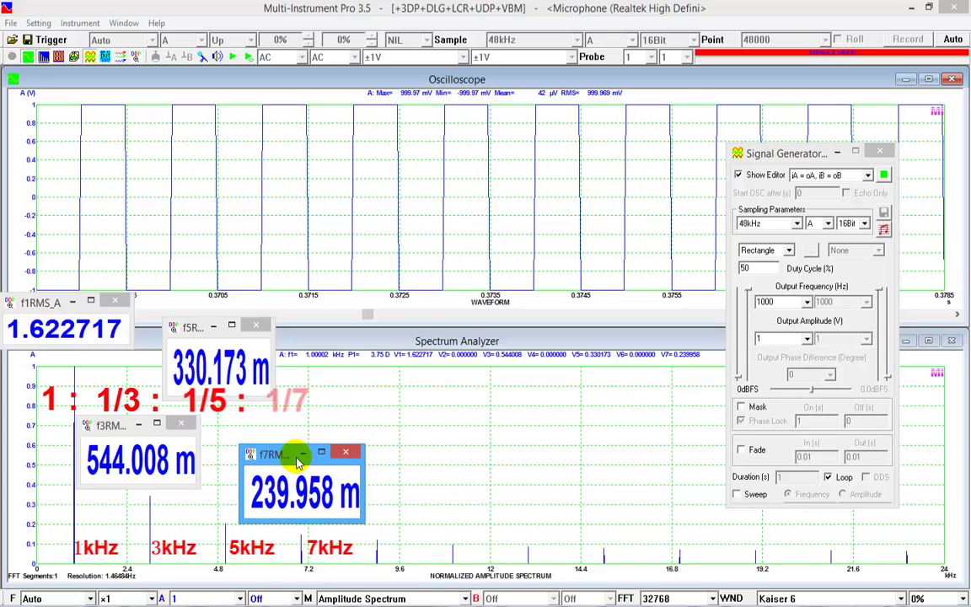
Stop the square-wave signal generator output.
left_click(884, 176)
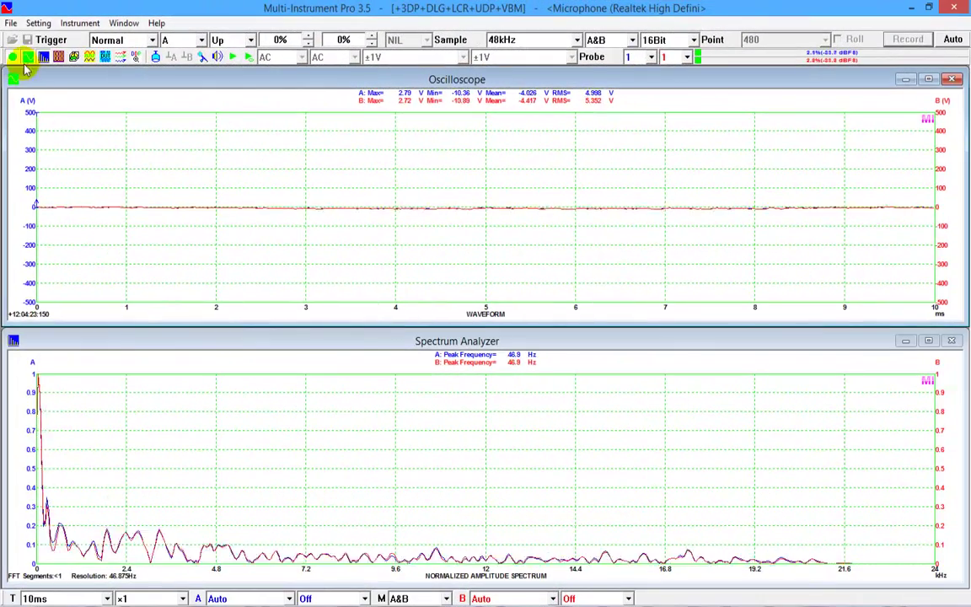
Start capturing and check the ADC Device settings: Sound Card MME, with only the Realtek microphone available.
left_click(13, 56)
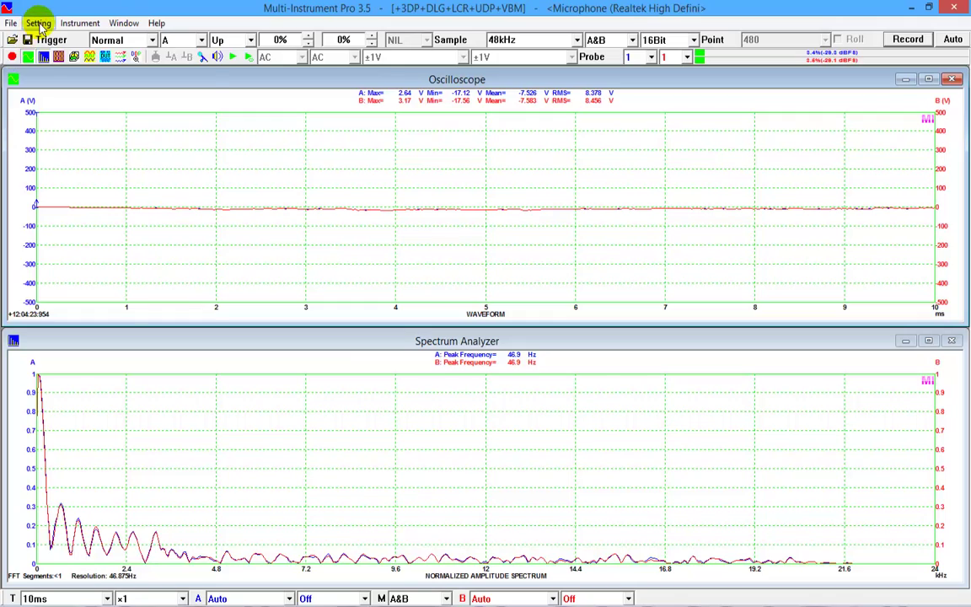
left_click(38, 23)
left_click(49, 38)
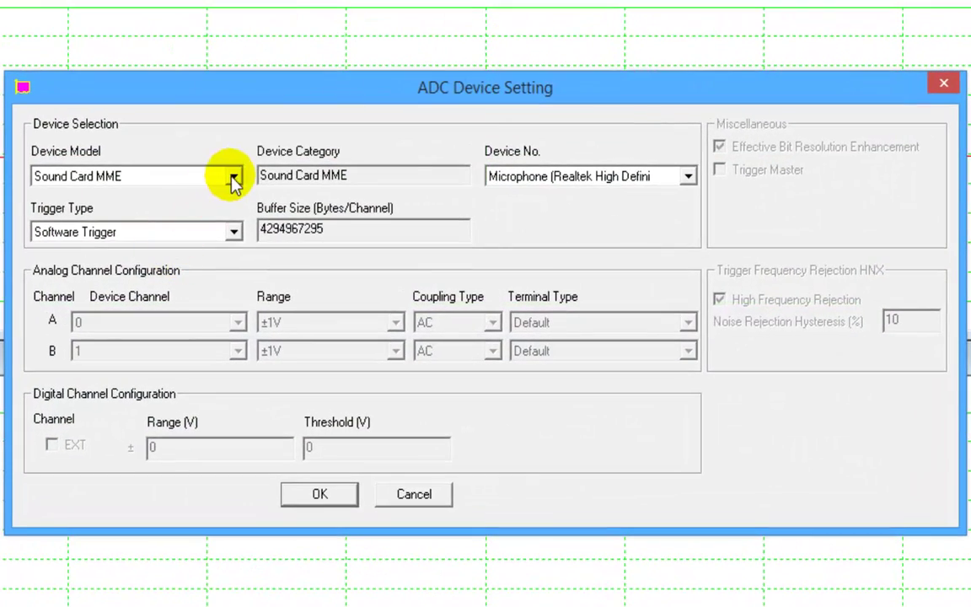
left_click(234, 179)
left_click(233, 178)
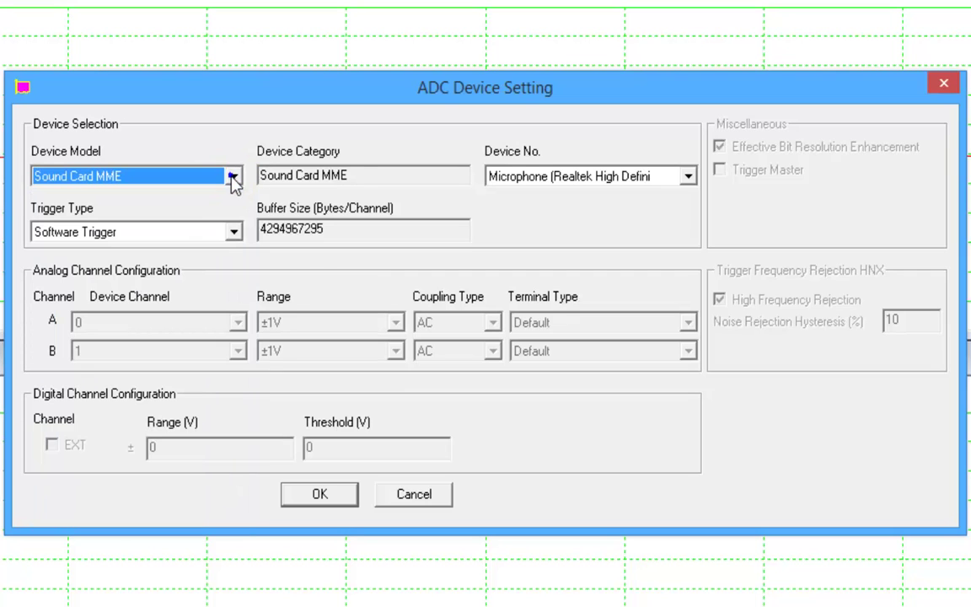
left_click(689, 176)
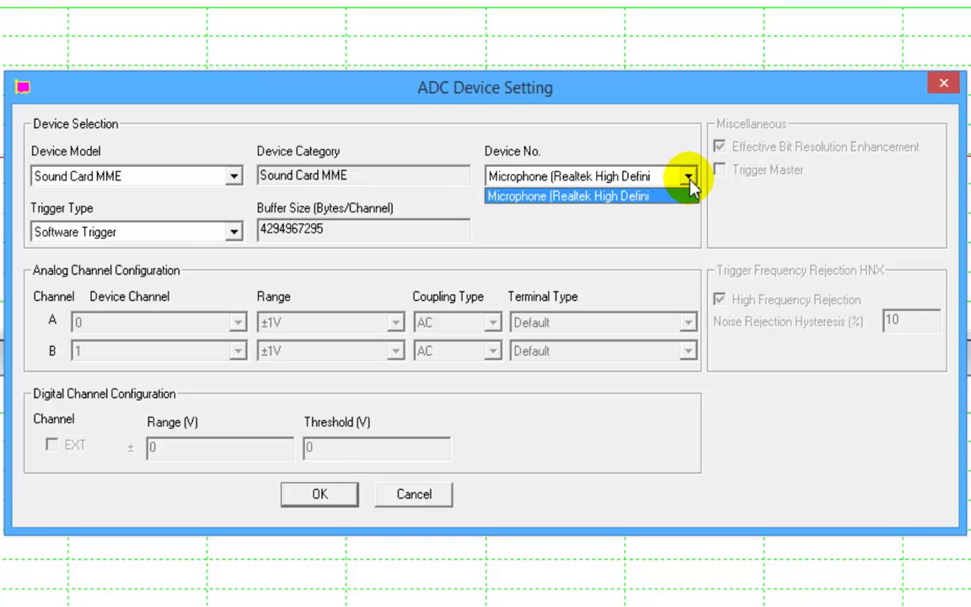
left_click(666, 196)
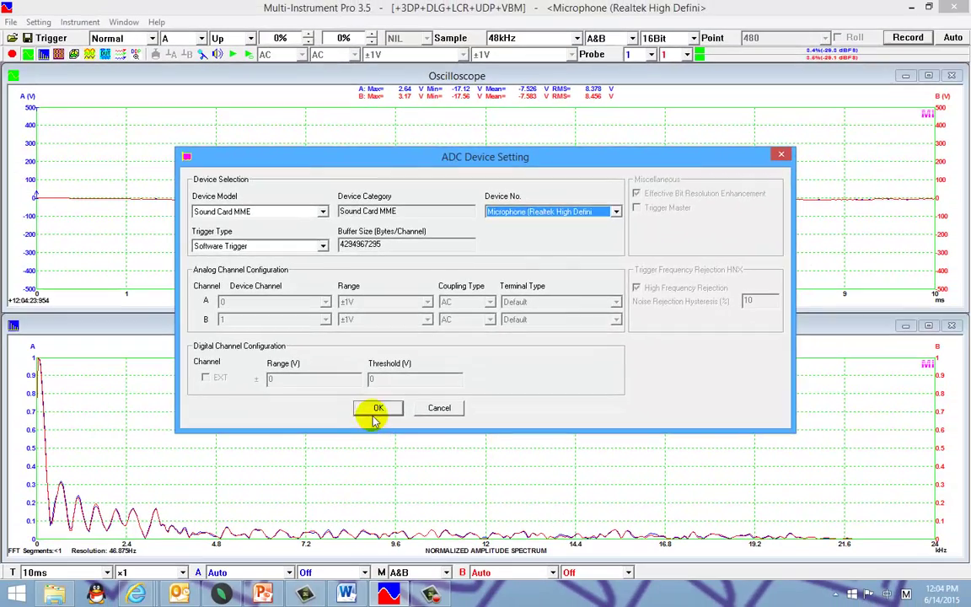
left_click(320, 494)
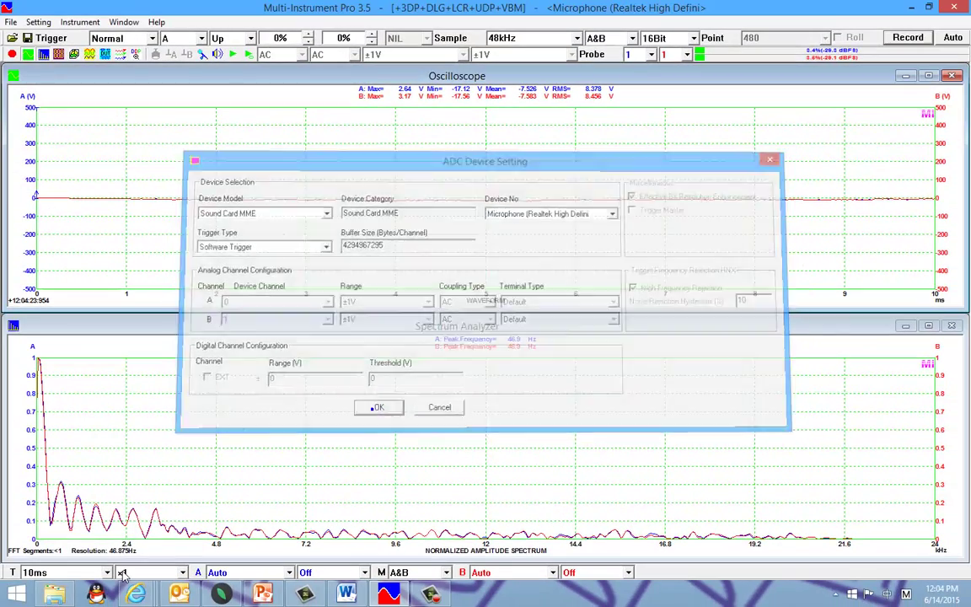
Open the Recording devices list under Control Panel's Hardware and Sound > Sound.
right_click(15, 594)
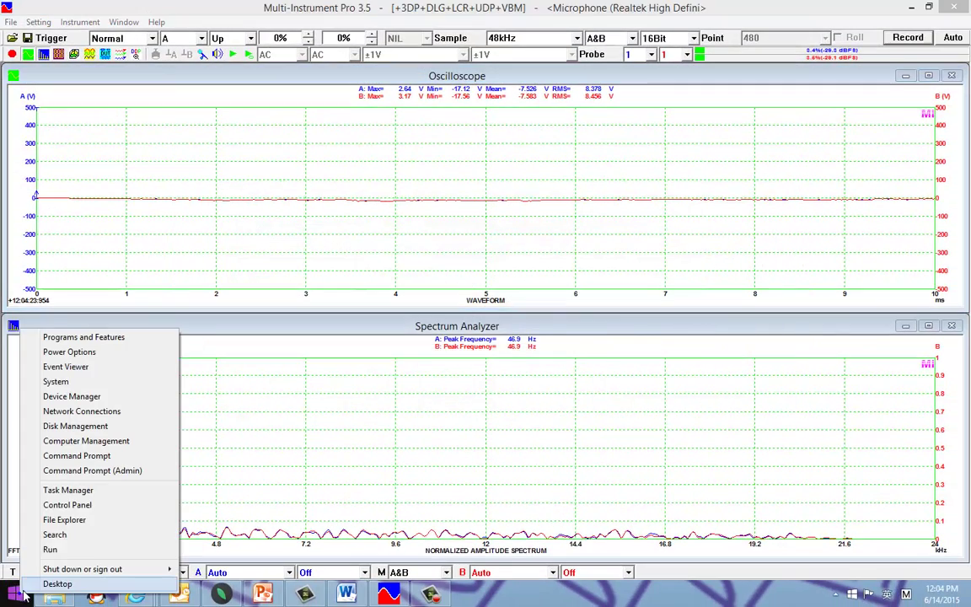
left_click(66, 506)
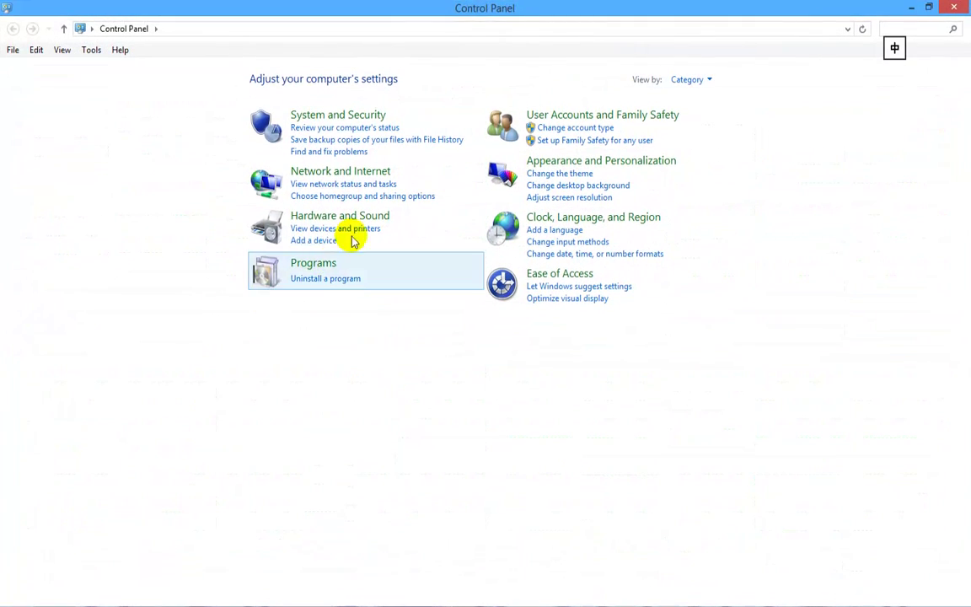
left_click(367, 221)
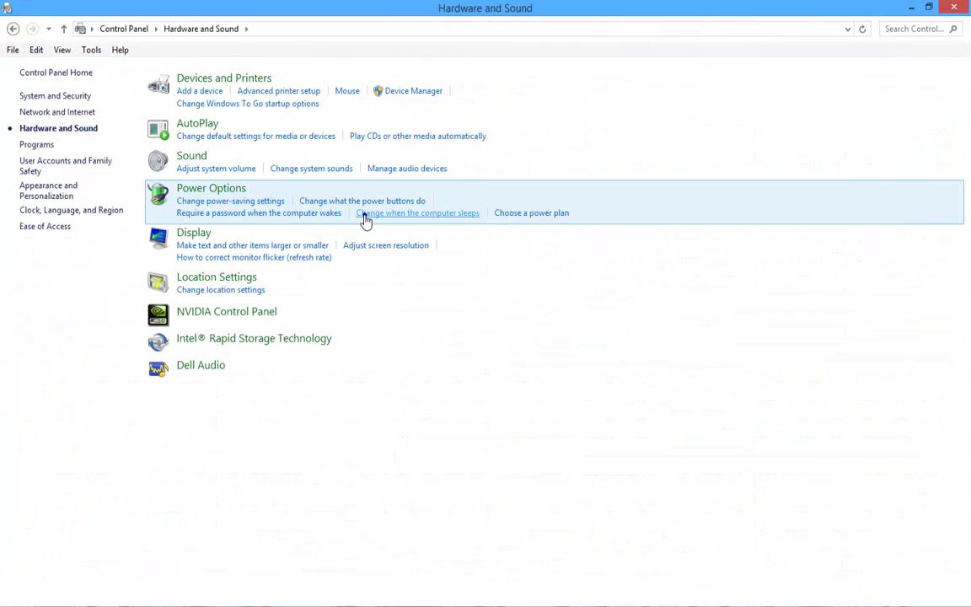
left_click(193, 160)
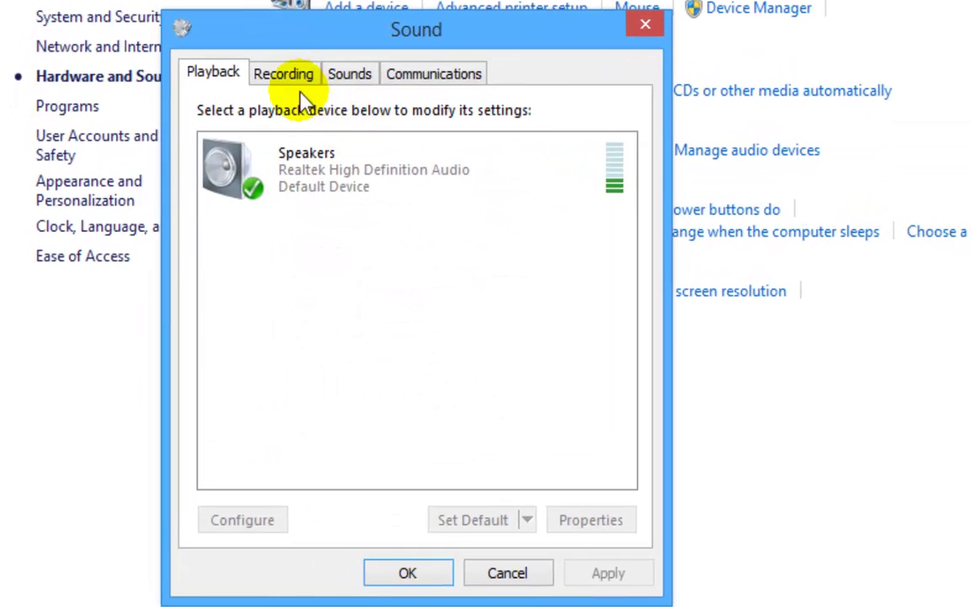
left_click(158, 129)
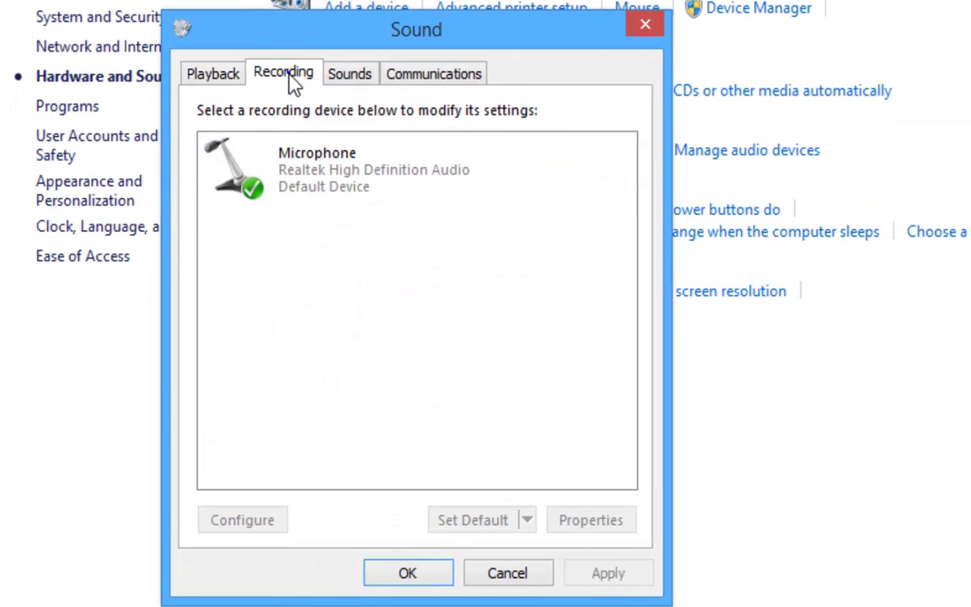
Show disabled devices and enable Stereo Mix.
right_click(350, 279)
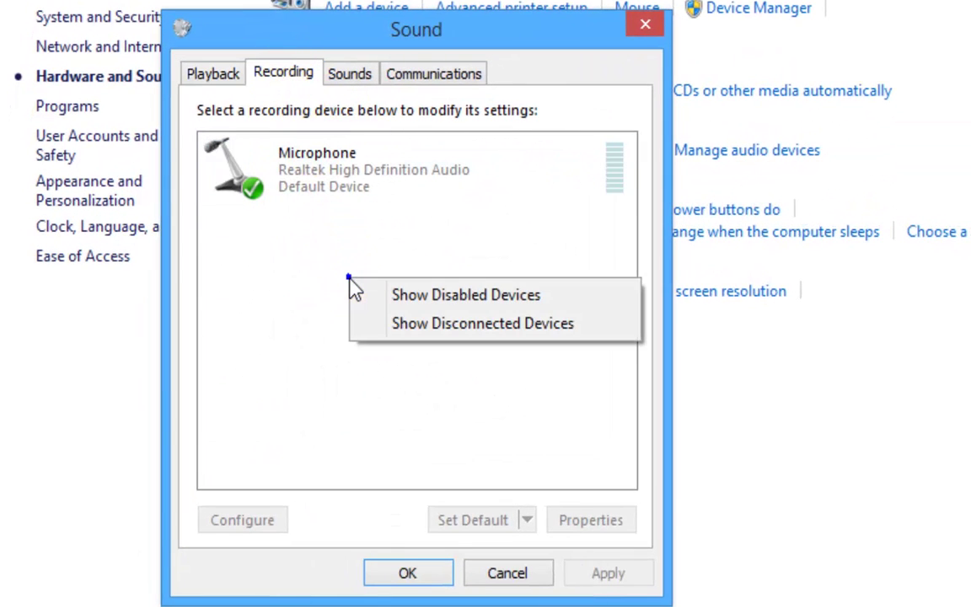
left_click(411, 303)
left_click(370, 241)
right_click(369, 241)
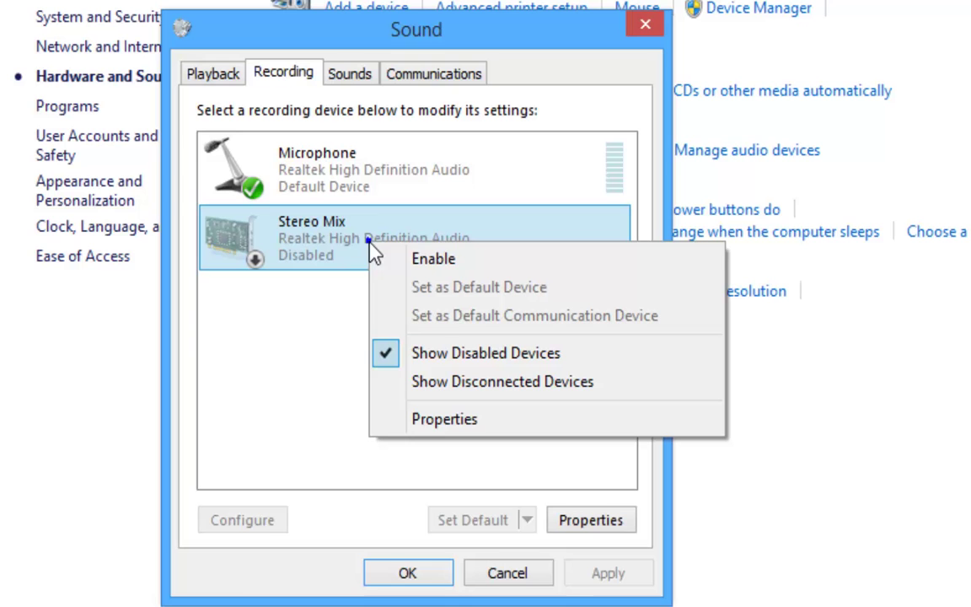
left_click(456, 263)
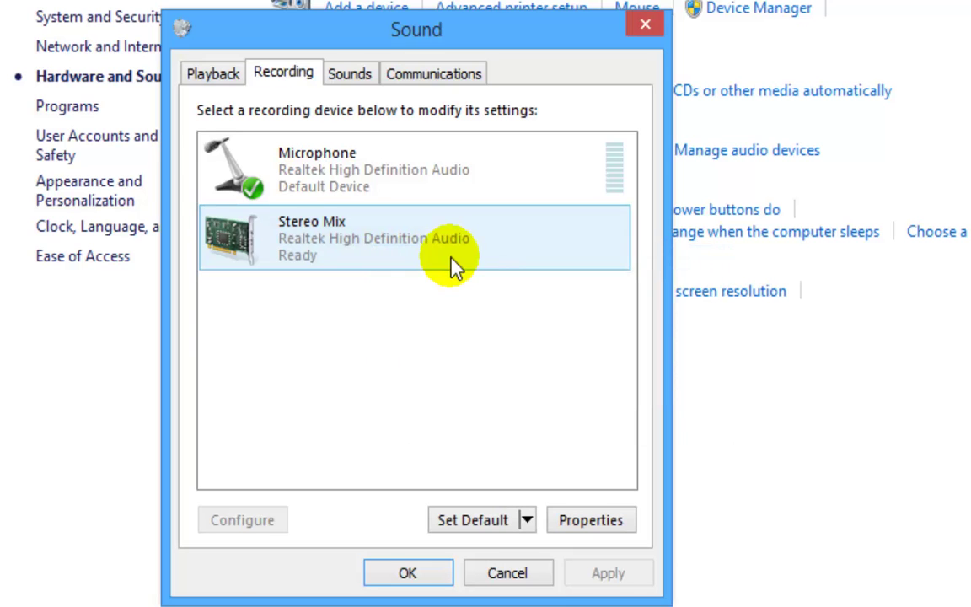
Close the Sound settings and set Multi-Instrument's ADC input device to Stereo Mix.
left_click(422, 408)
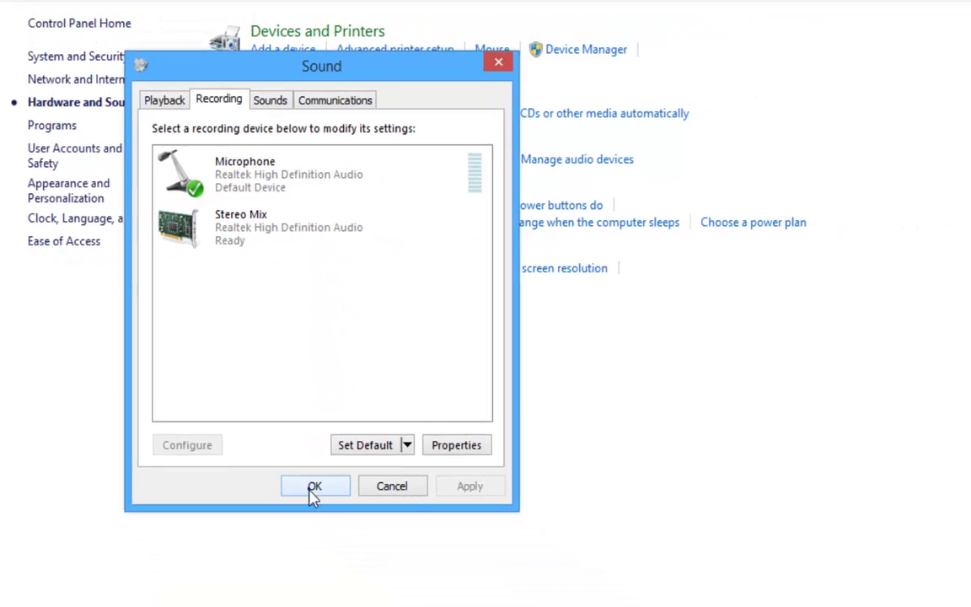
left_click(404, 576)
left_click(386, 603)
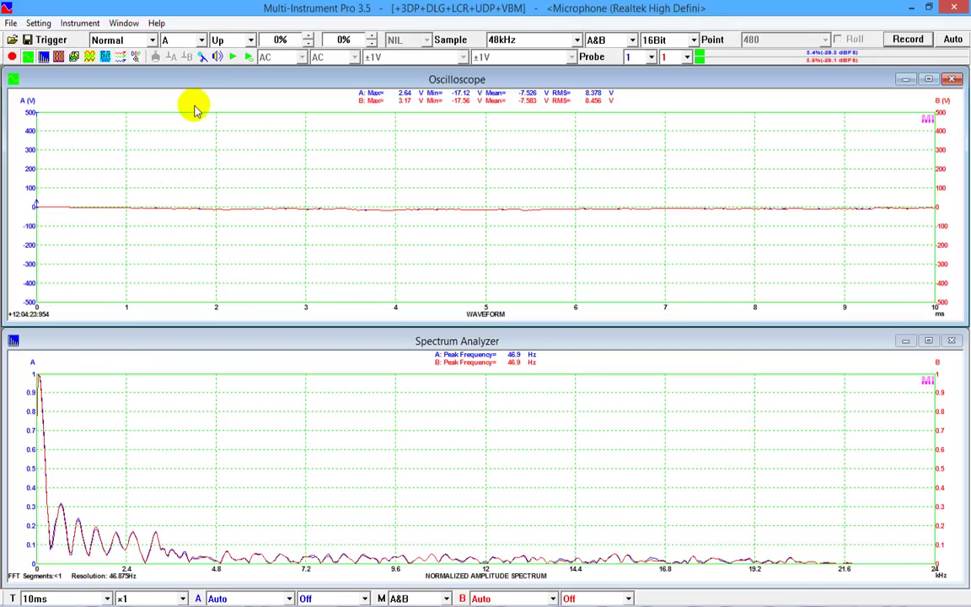
left_click(39, 23)
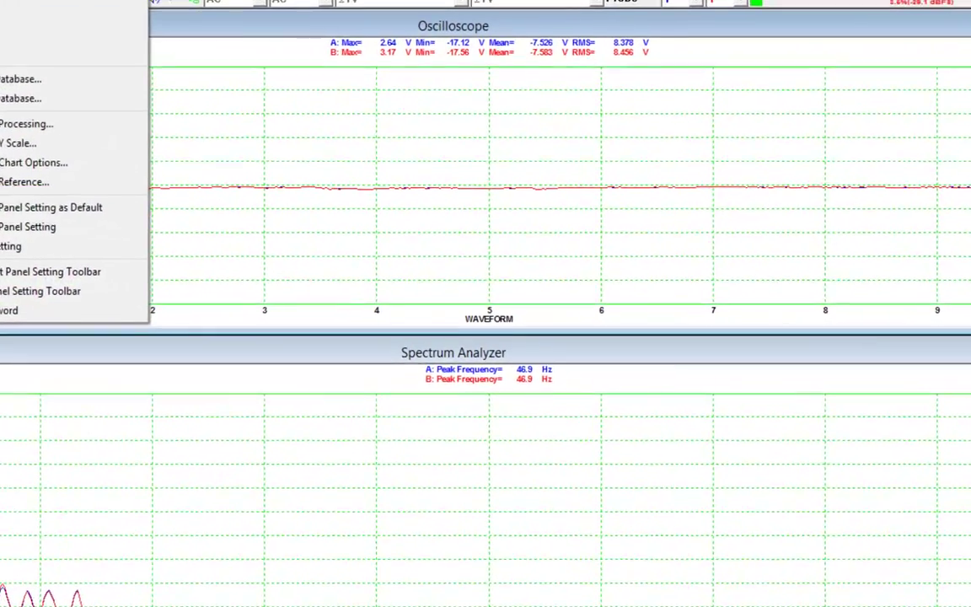
left_click(17, 40)
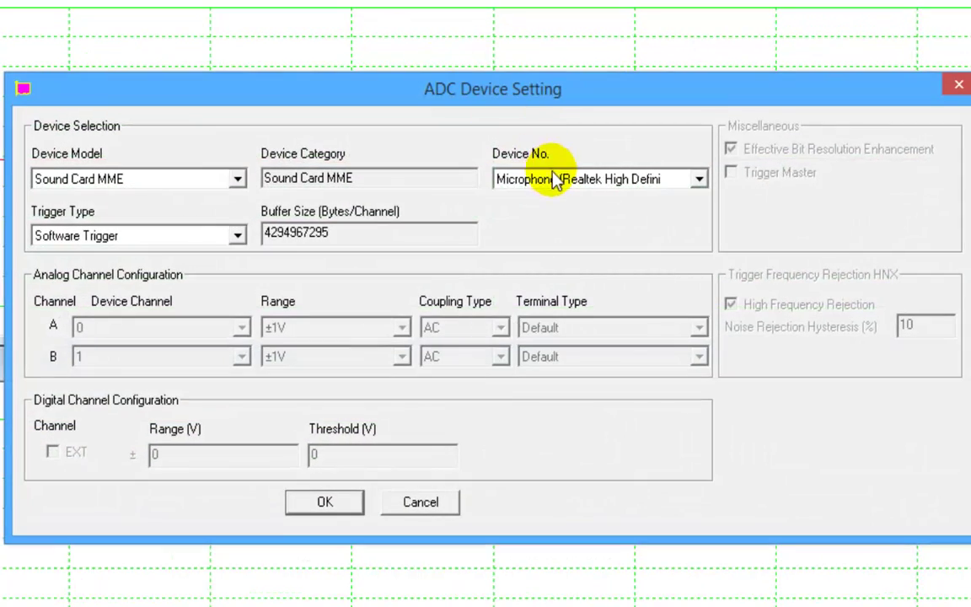
left_click(553, 178)
left_click(597, 215)
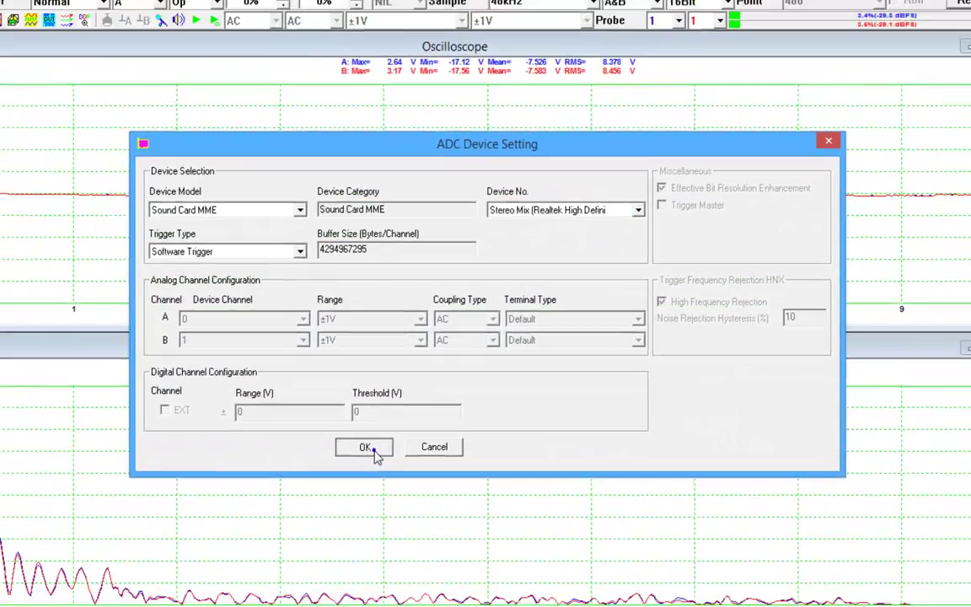
left_click(329, 502)
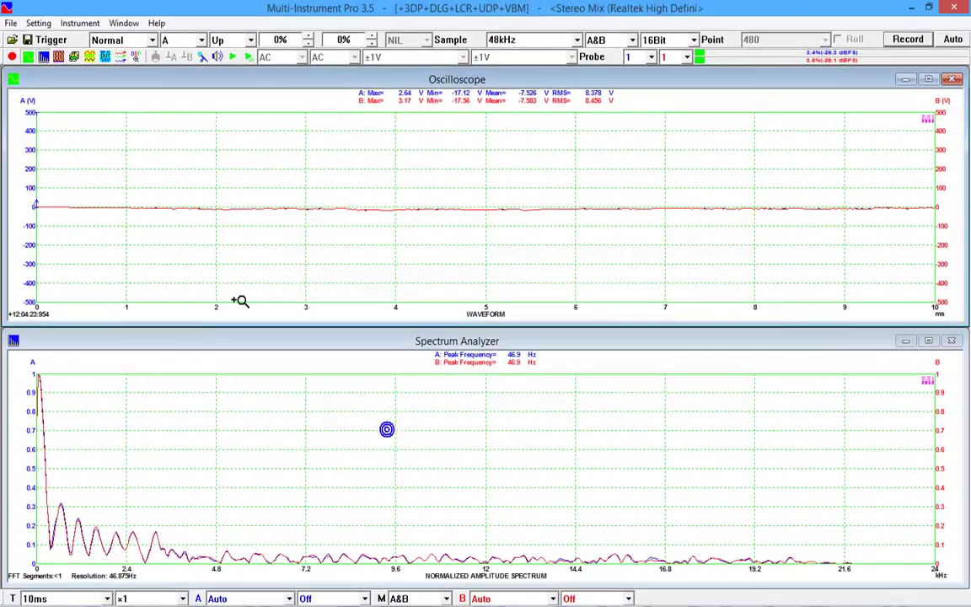
Restart capture and play a 1 kHz sine from the signal generator, moved off the plots to the right.
left_click(11, 57)
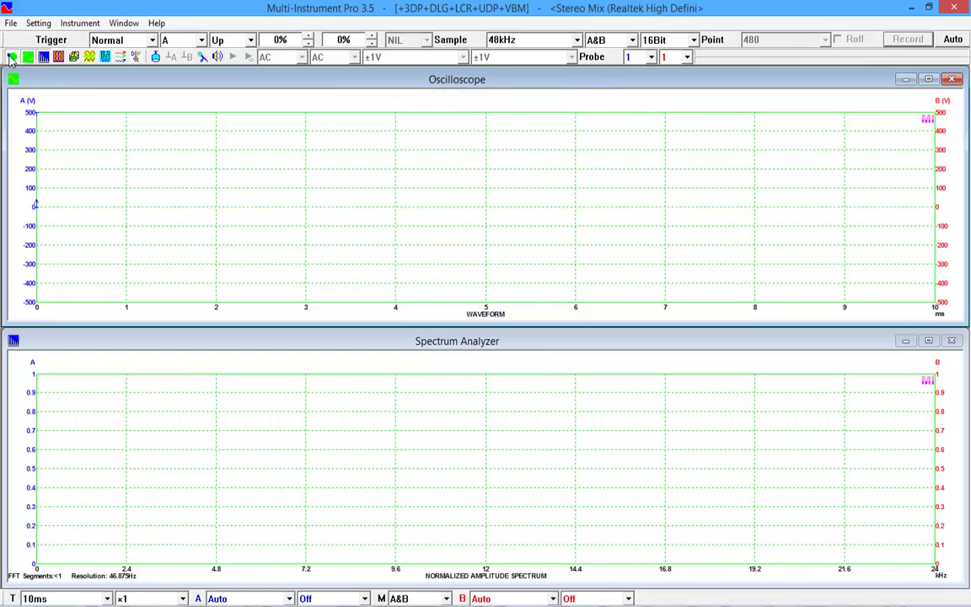
left_click(89, 56)
left_click_drag(80, 32, 808, 145)
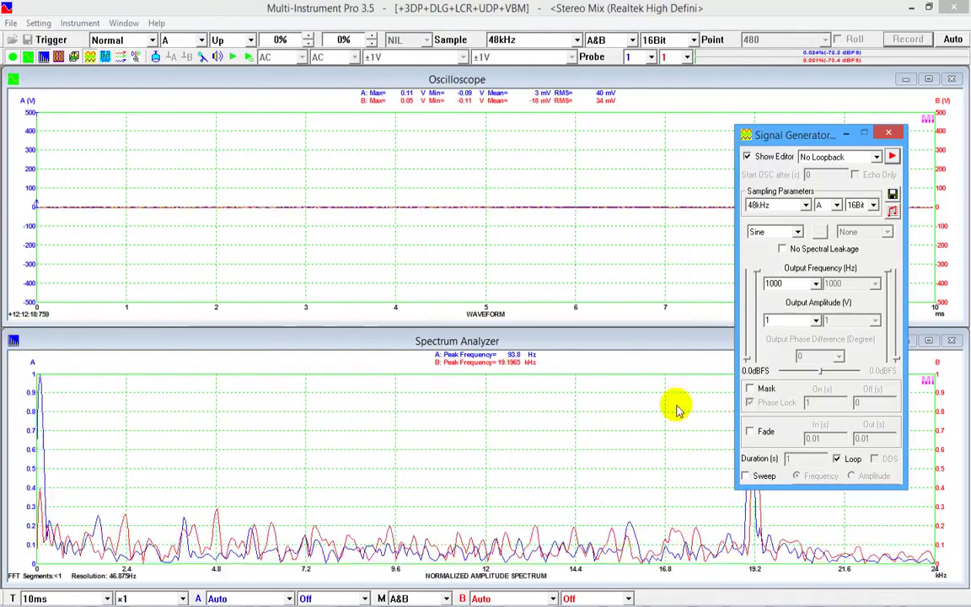
left_click(893, 158)
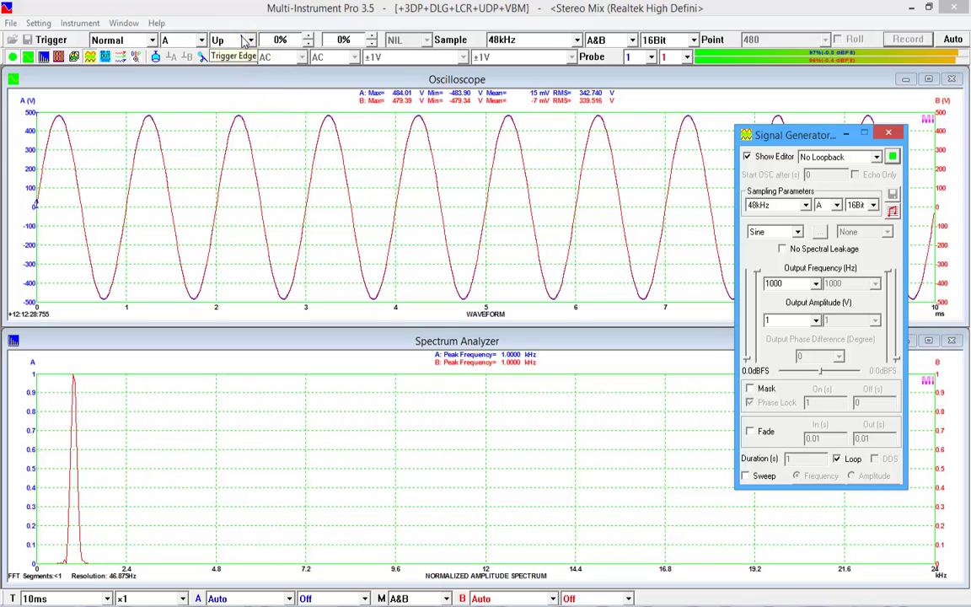
Switch to falling-edge triggering, raise the trigger level past 20%, then return it to 0%.
left_click(244, 39)
left_click(232, 67)
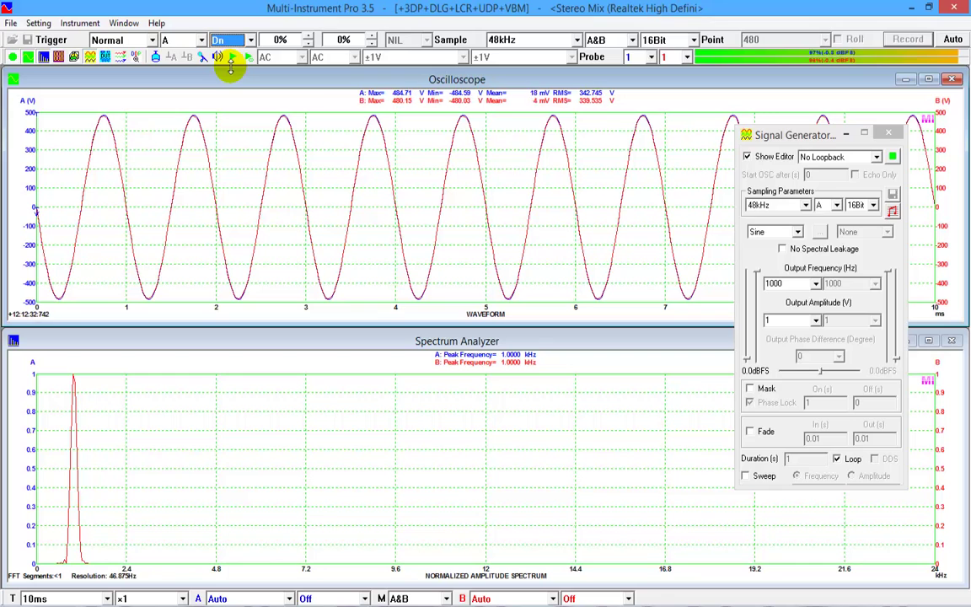
left_click(309, 36)
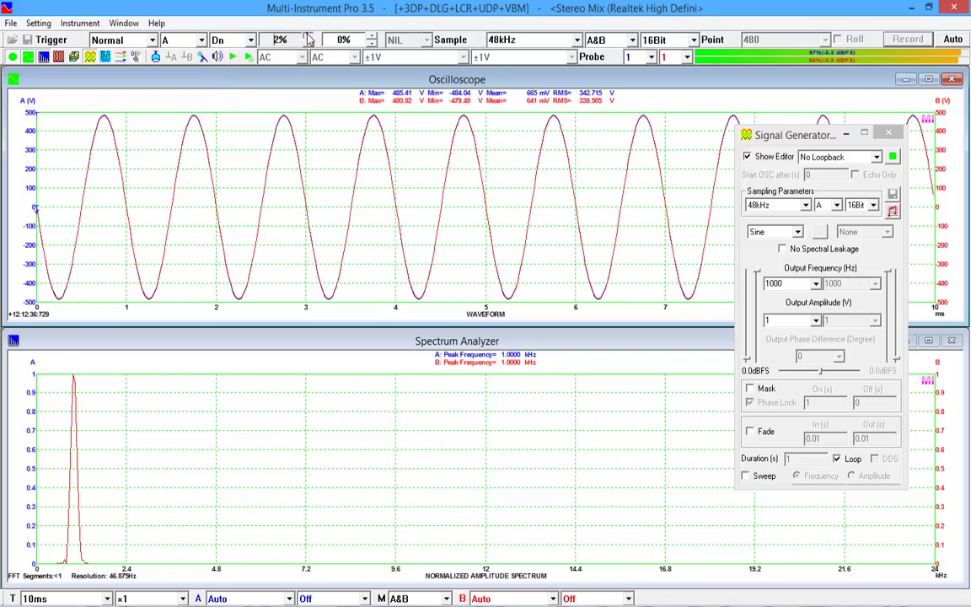
left_click(309, 36)
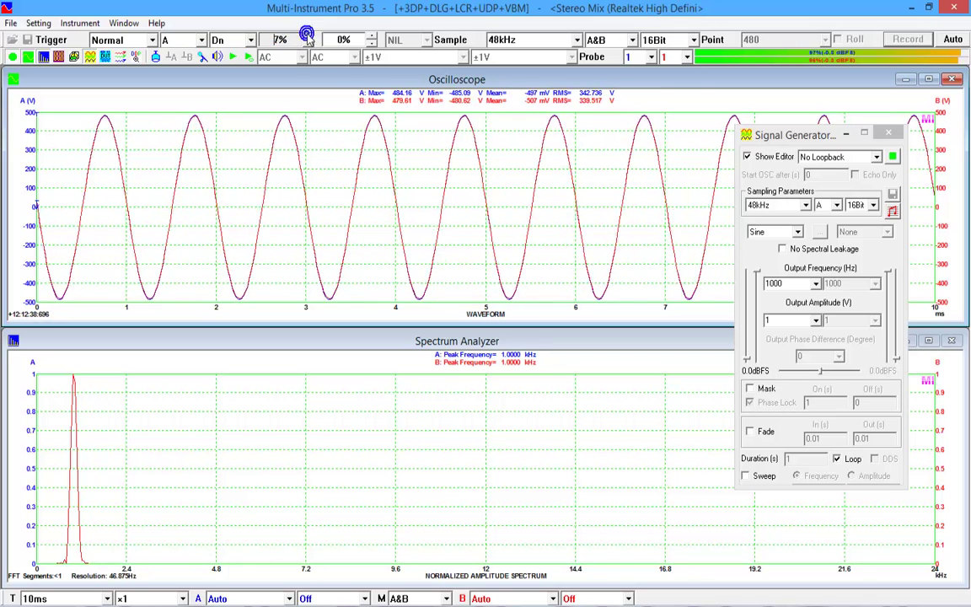
left_click(310, 37)
left_click(310, 37)
left_click(310, 36)
left_click(309, 37)
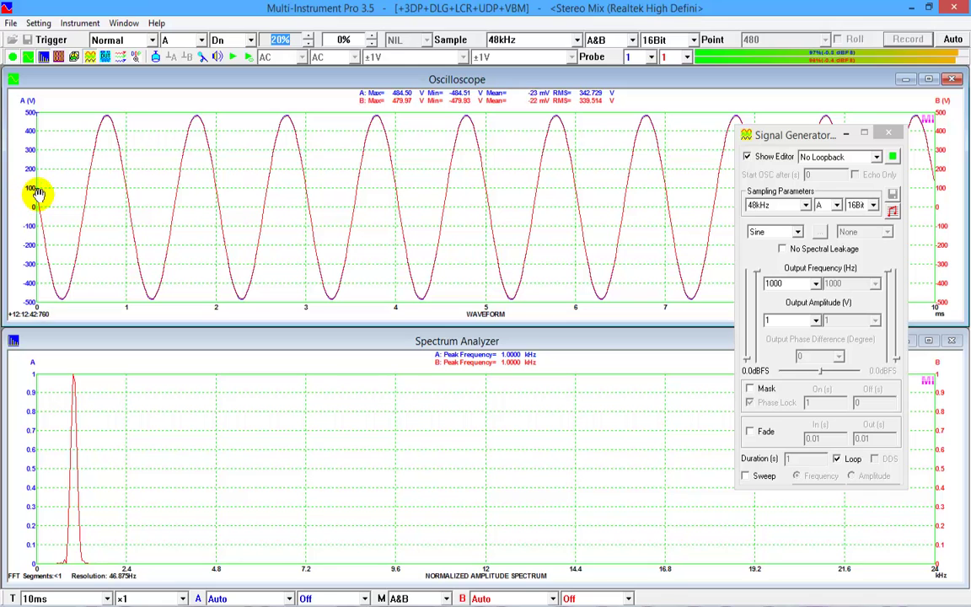
left_click_drag(37, 192, 38, 148)
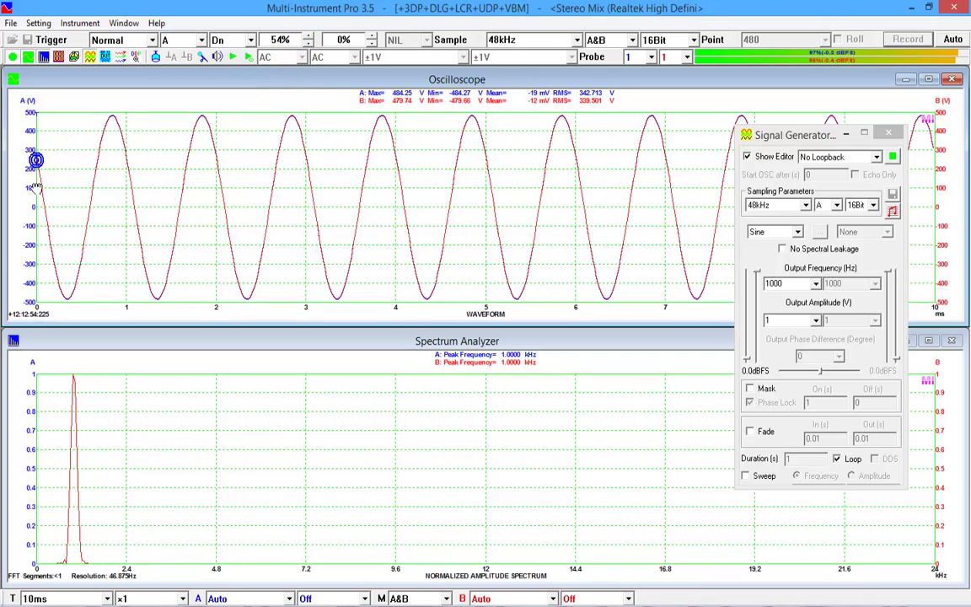
left_click_drag(37, 155, 37, 208)
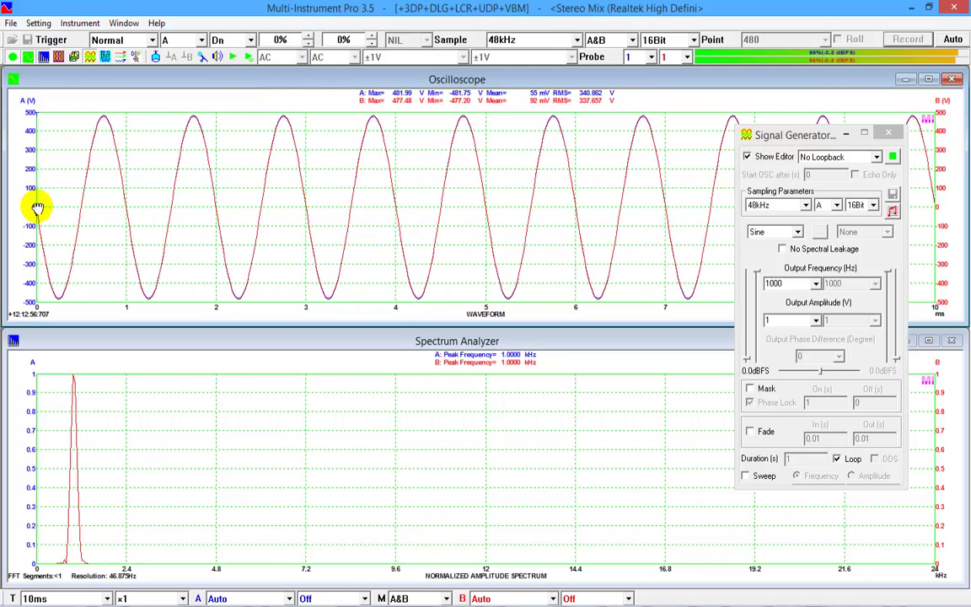
Step the trigger delay from 1% down to -10%.
left_click(372, 36)
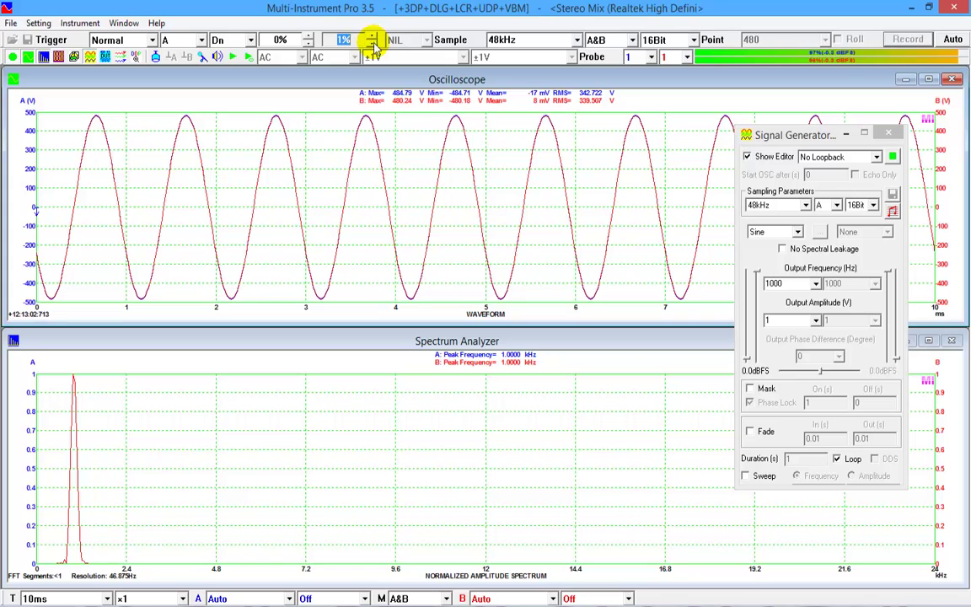
left_click(372, 44)
left_click(372, 44)
left_click(372, 44)
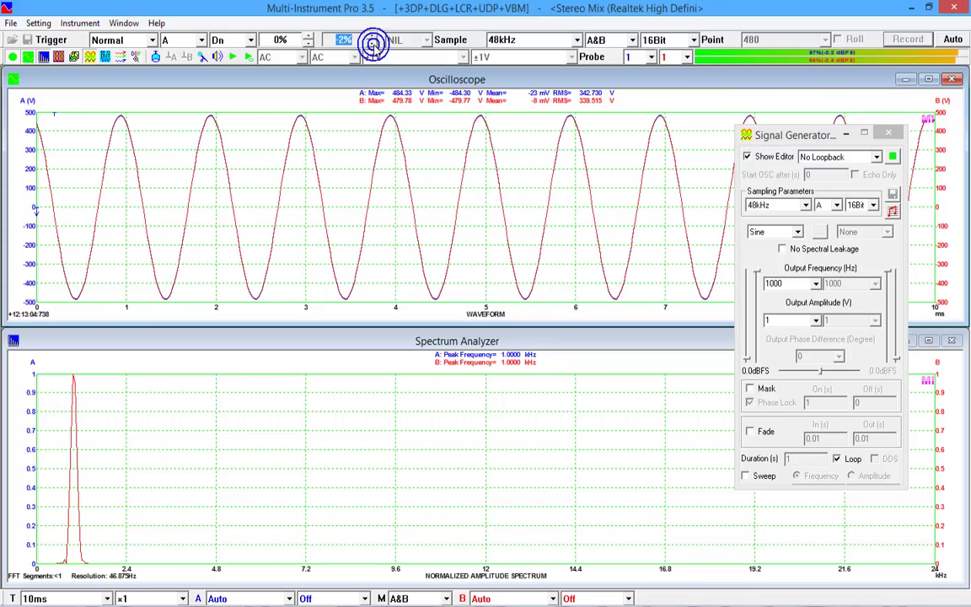
left_click(372, 44)
left_click(371, 44)
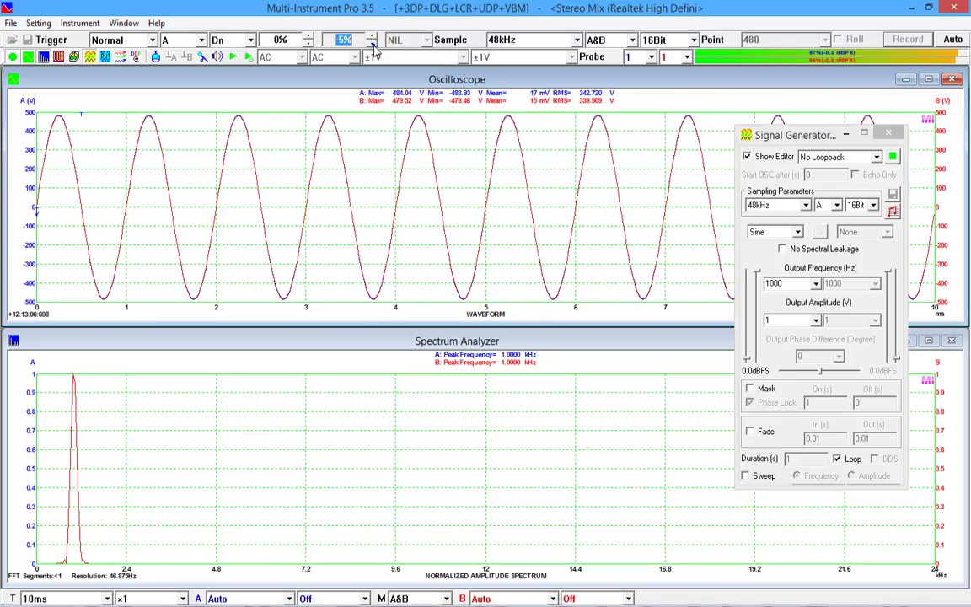
left_click(372, 44)
left_click(372, 44)
left_click(372, 44)
left_click(372, 44)
left_click(371, 44)
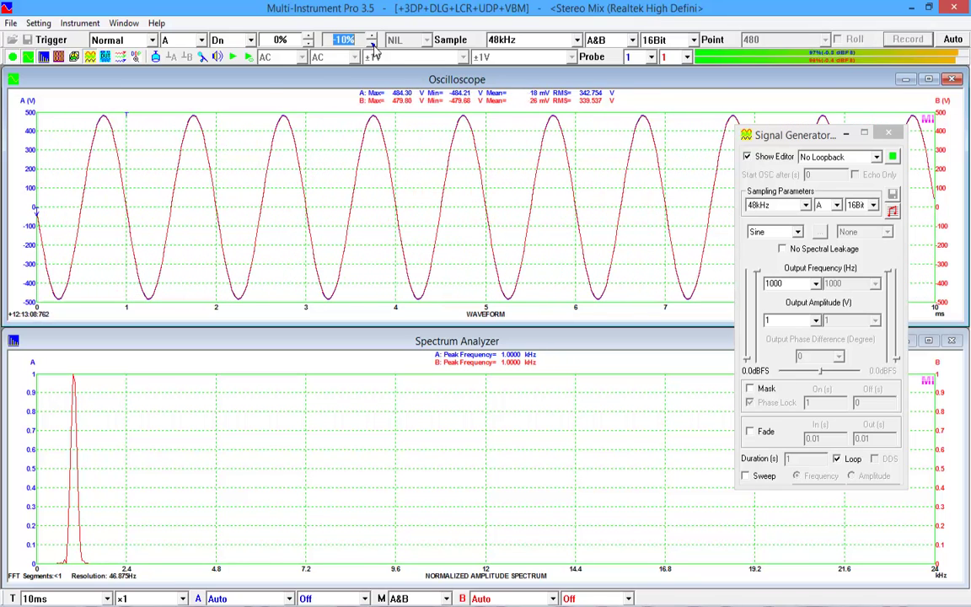
Drag the trigger delay to -17%, reset it to 0%, and stop the generator output.
left_click(123, 116)
left_click_drag(148, 117, 217, 129)
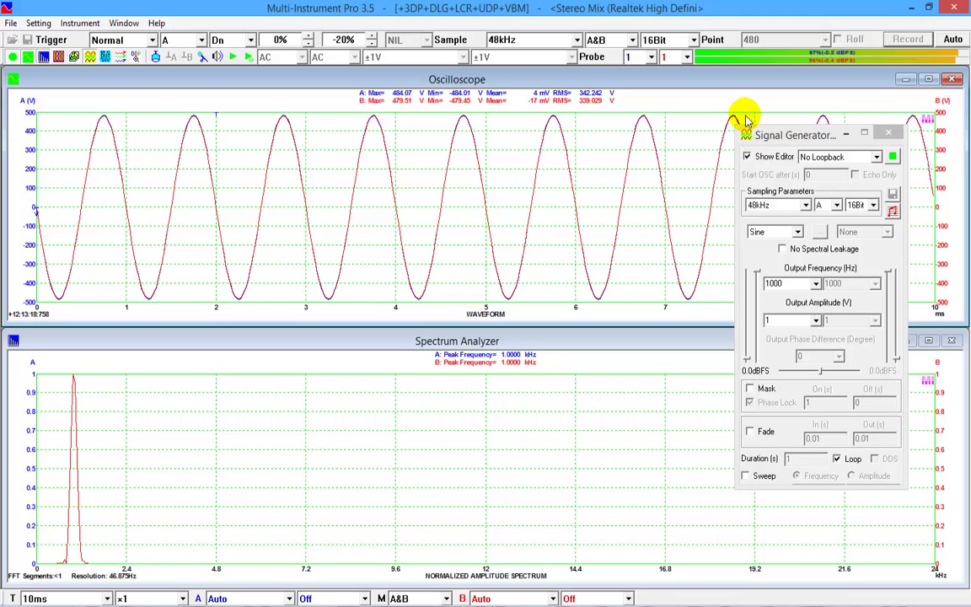
left_click(215, 112)
left_click_drag(70, 121, 32, 116)
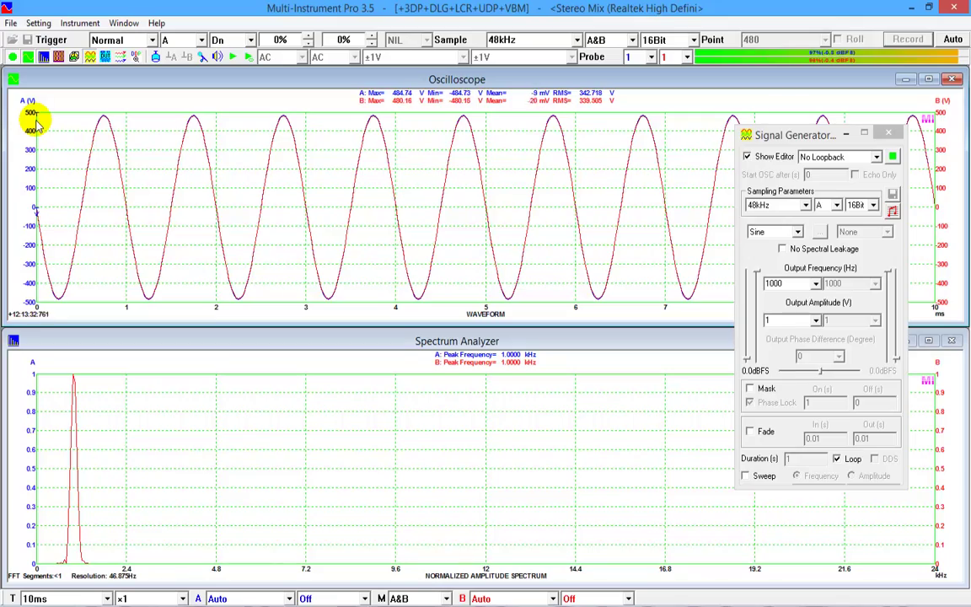
left_click(893, 157)
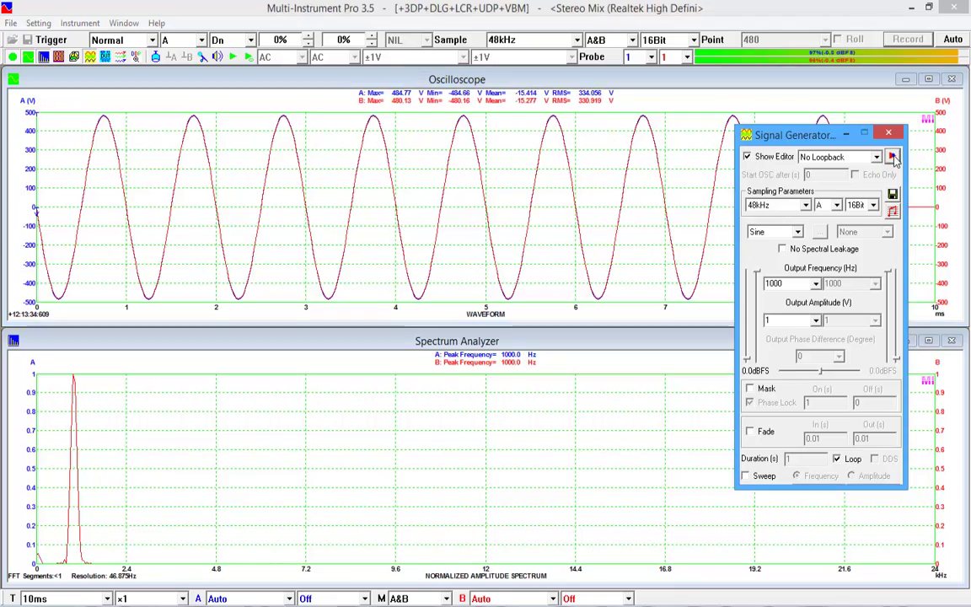
left_click(835, 205)
Set the generator to output on A&B, with channel B a 1001 Hz sine.
left_click(828, 225)
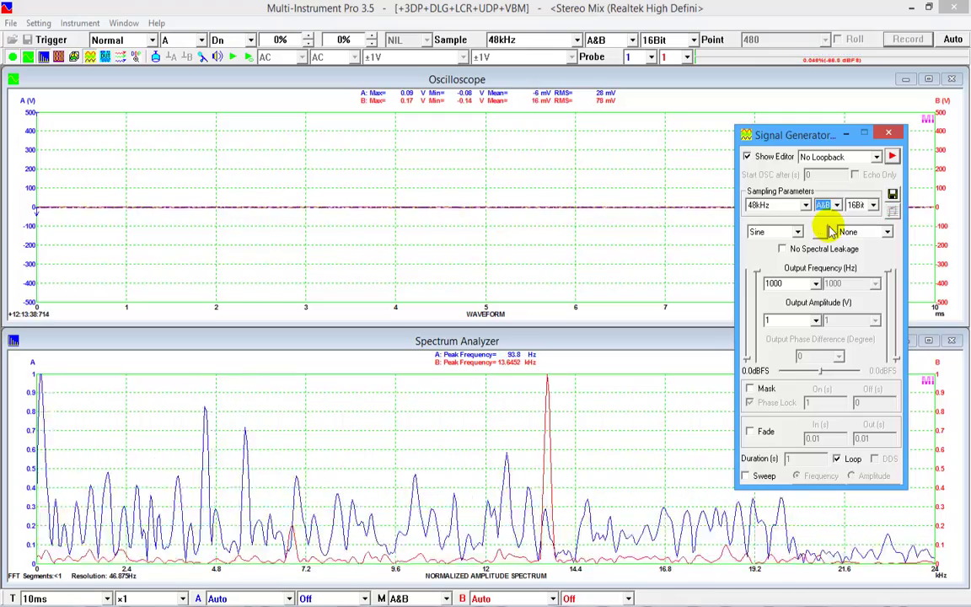
left_click(852, 232)
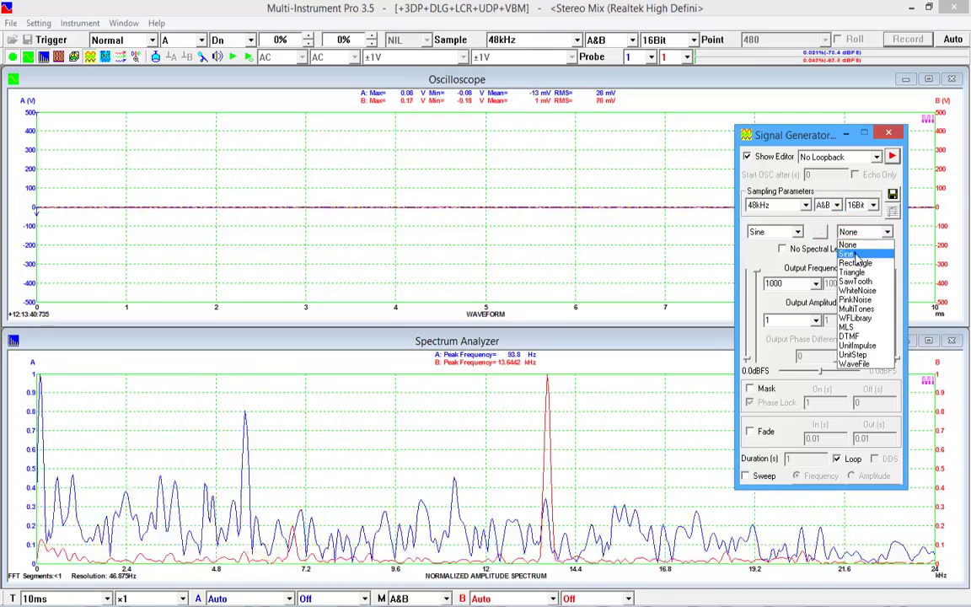
left_click(854, 254)
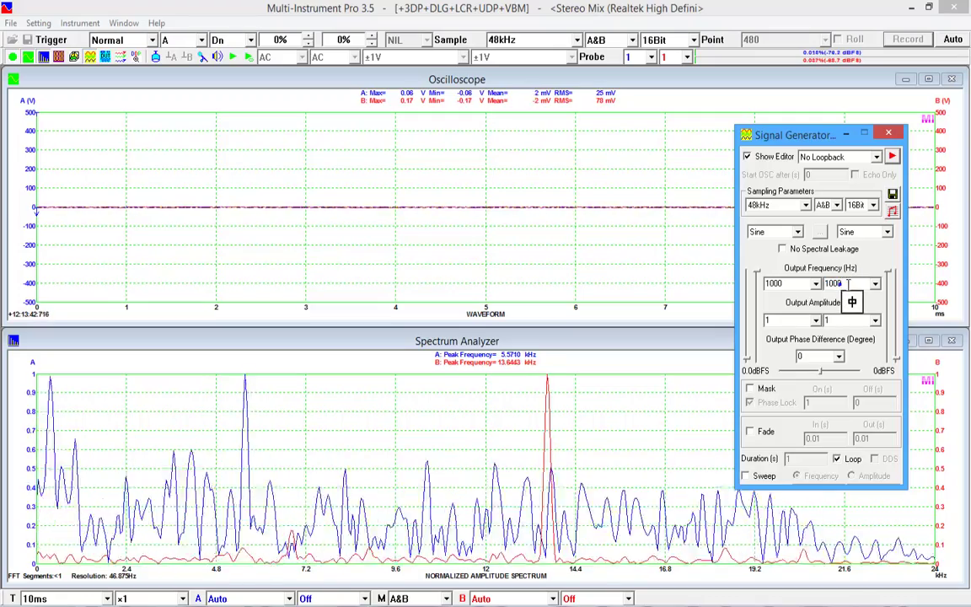
double_click(833, 283)
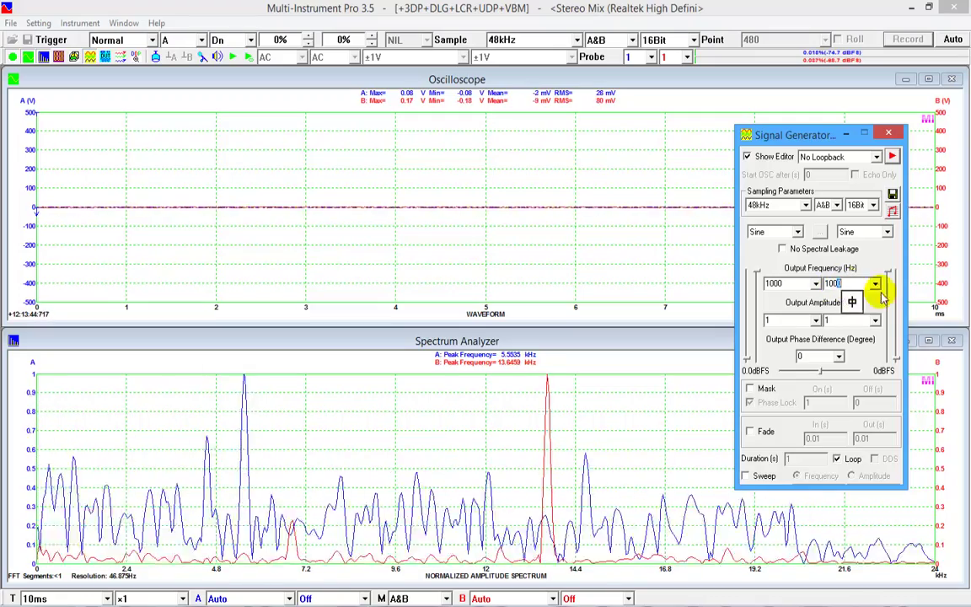
type("1001")
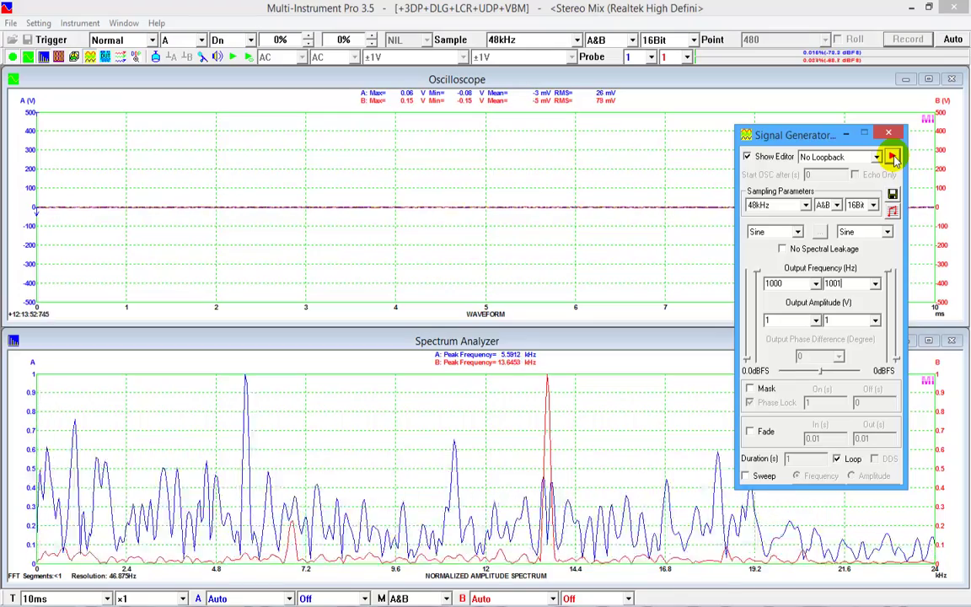
Set both channel amplitudes to 0.5 V and start the two-tone output.
left_click(815, 321)
left_click(794, 351)
left_click(875, 320)
left_click(843, 351)
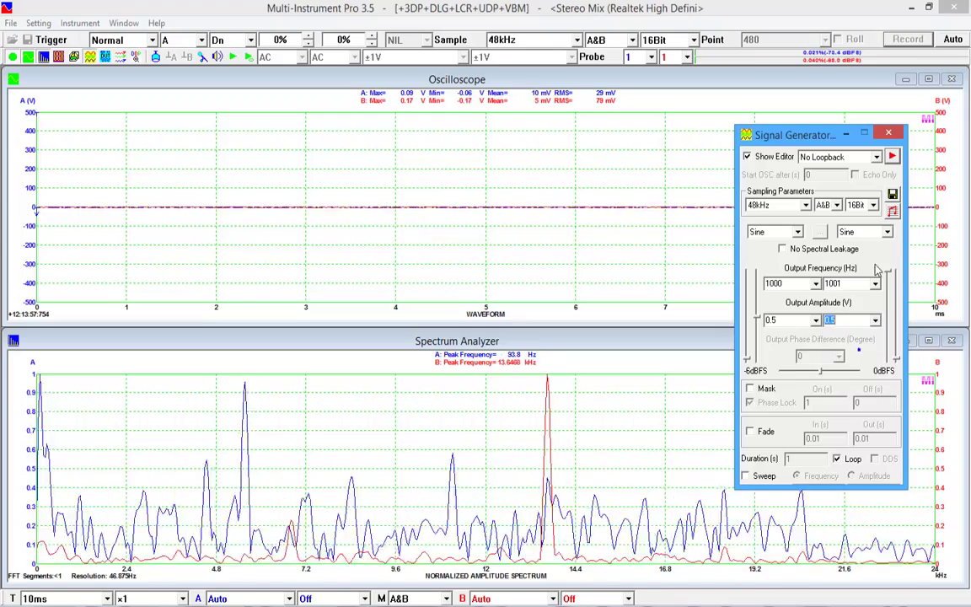
left_click(892, 156)
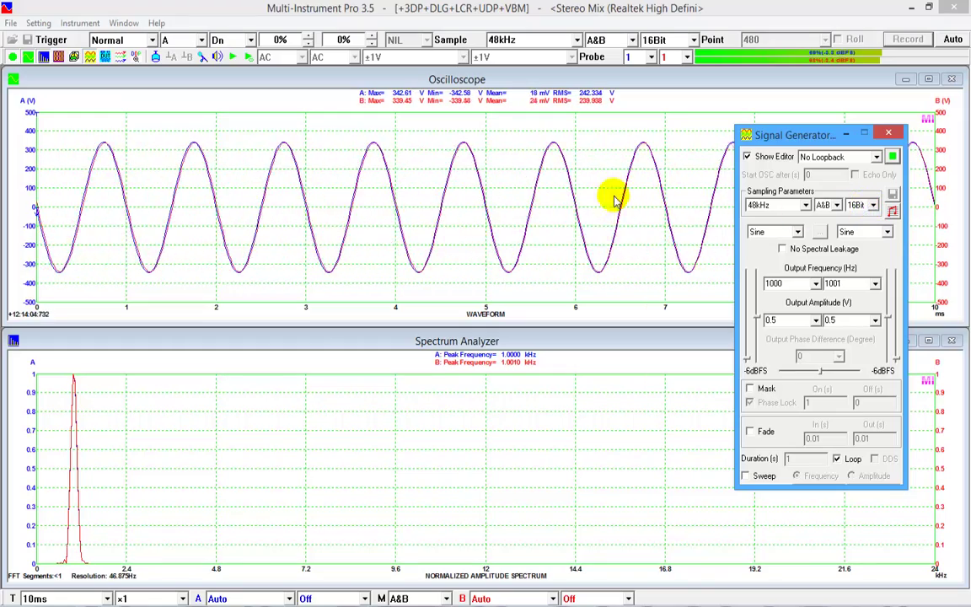
Set the oscilloscope trigger channel to B.
left_click(203, 40)
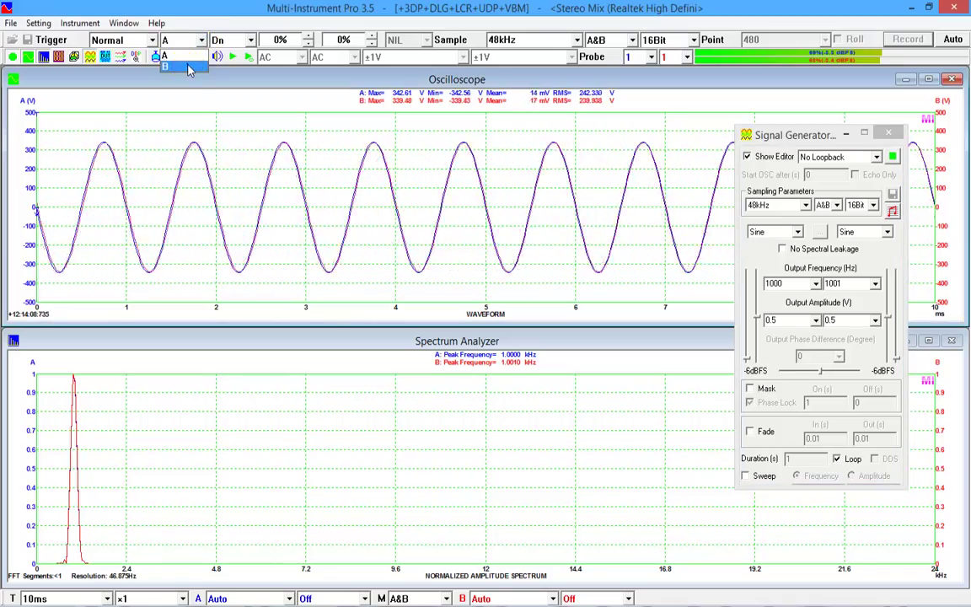
left_click(184, 65)
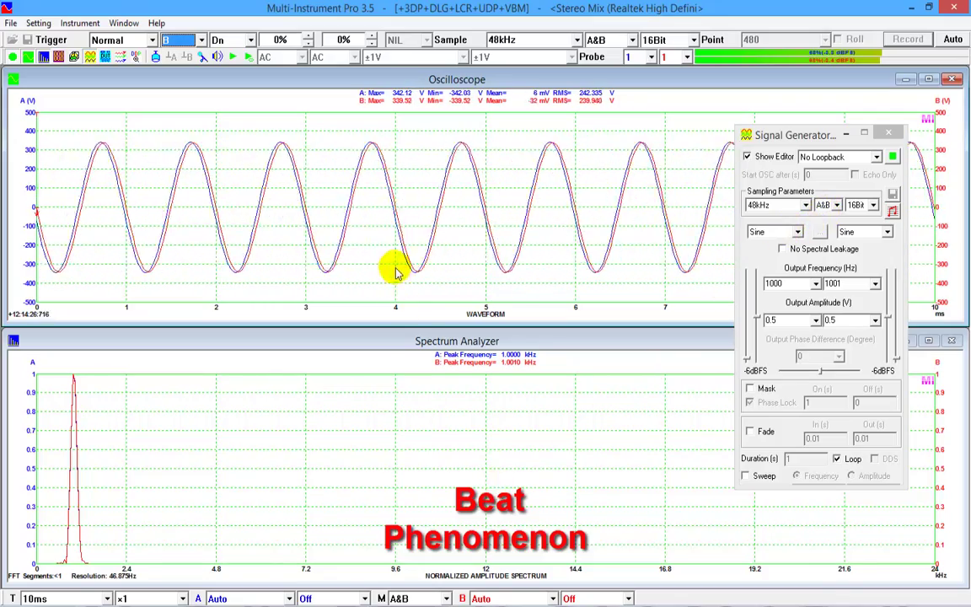
Display the two tones combined as A+B, then as A-B.
left_click(425, 598)
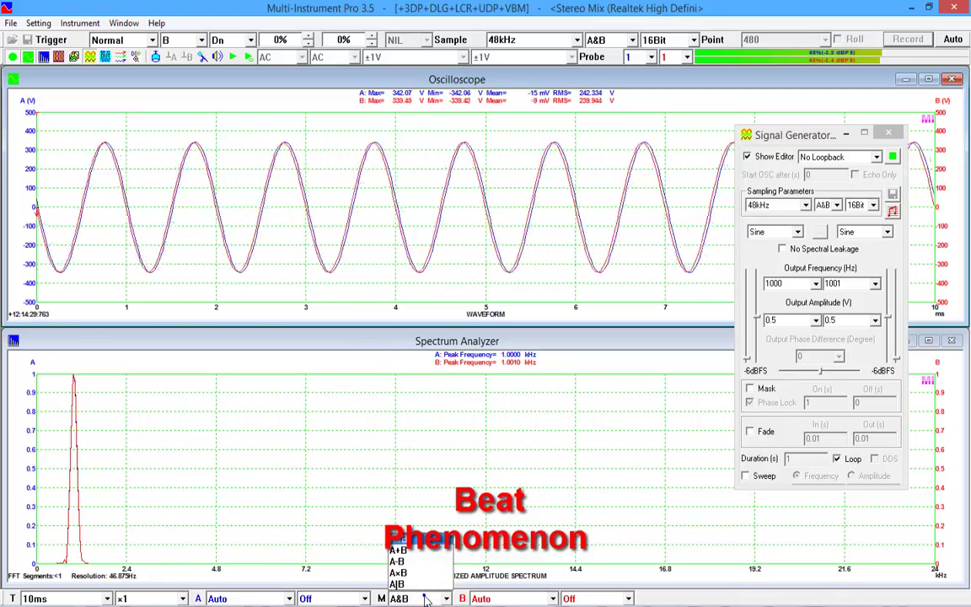
left_click(412, 550)
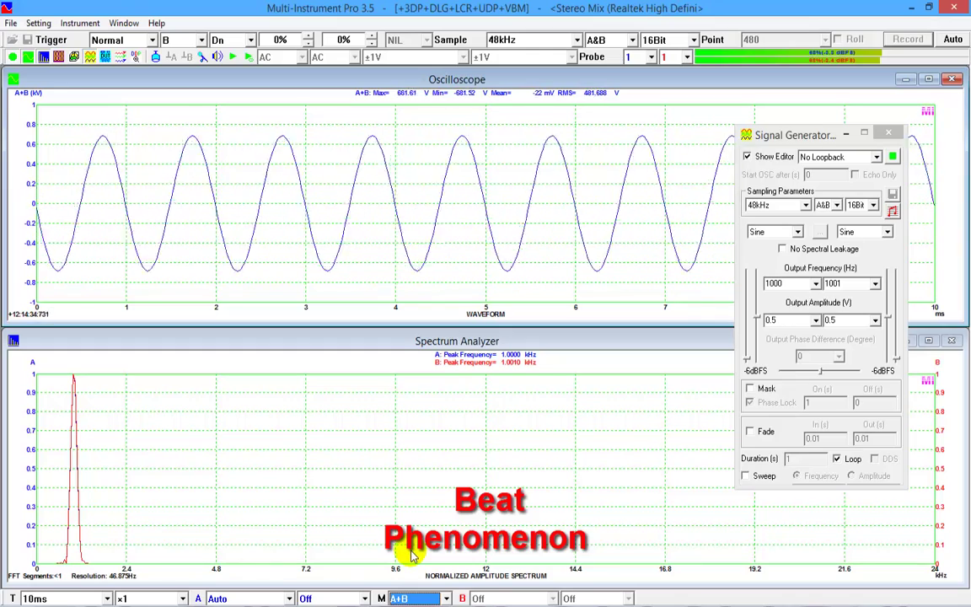
left_click(414, 599)
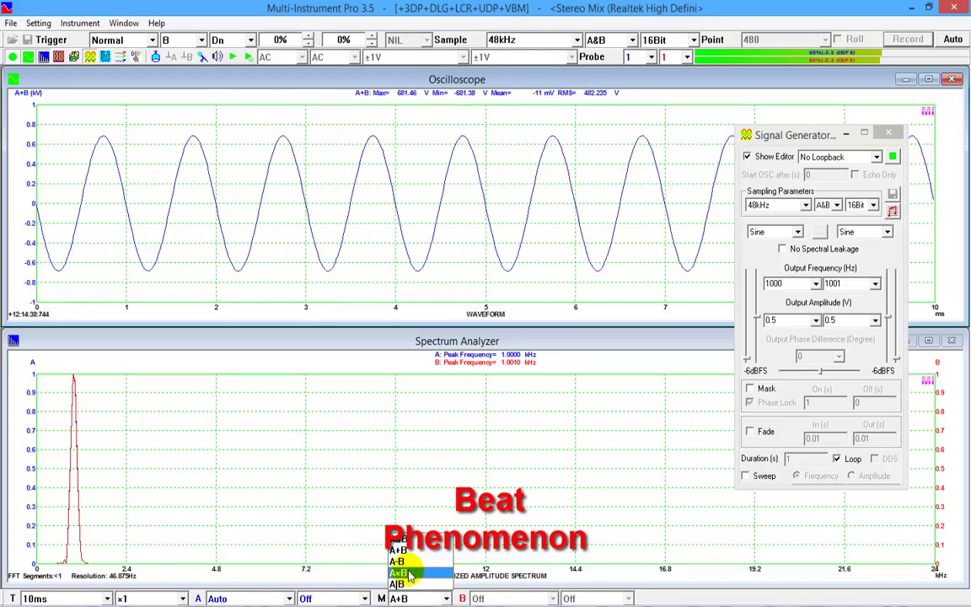
left_click(408, 568)
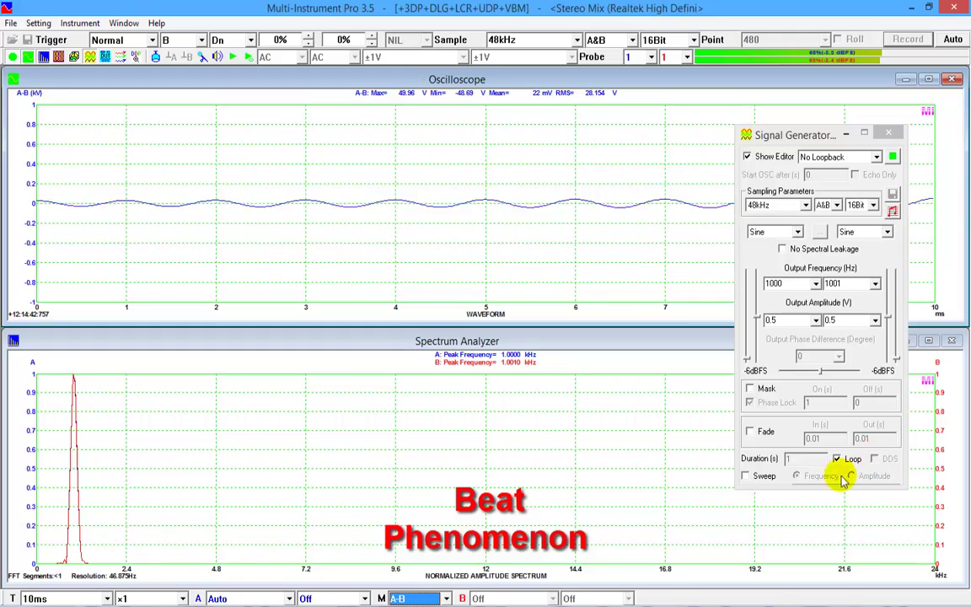
Plot channel A against B as an A|B Lissajous pattern and move the Signal Generator window aside.
left_click(446, 598)
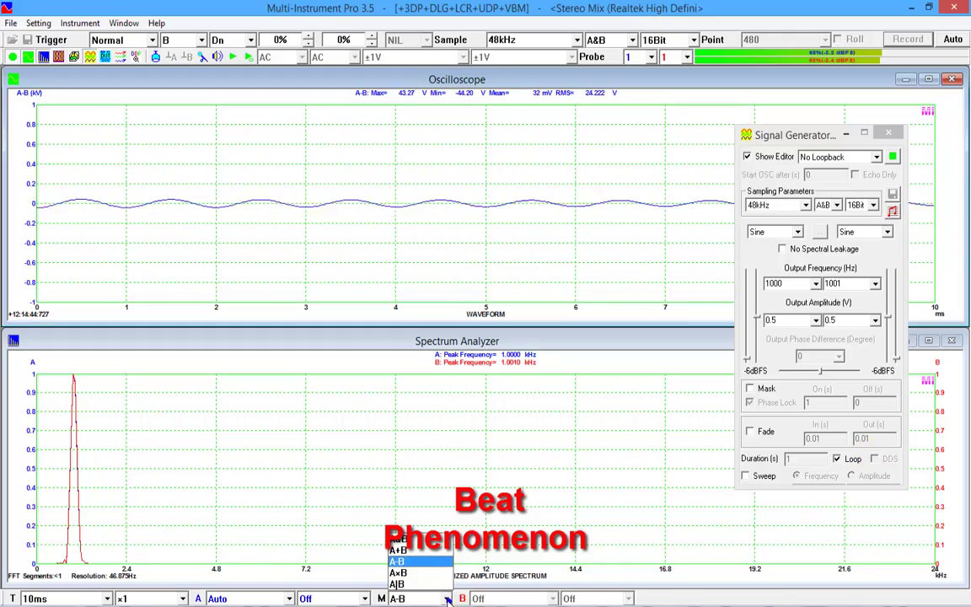
left_click(435, 584)
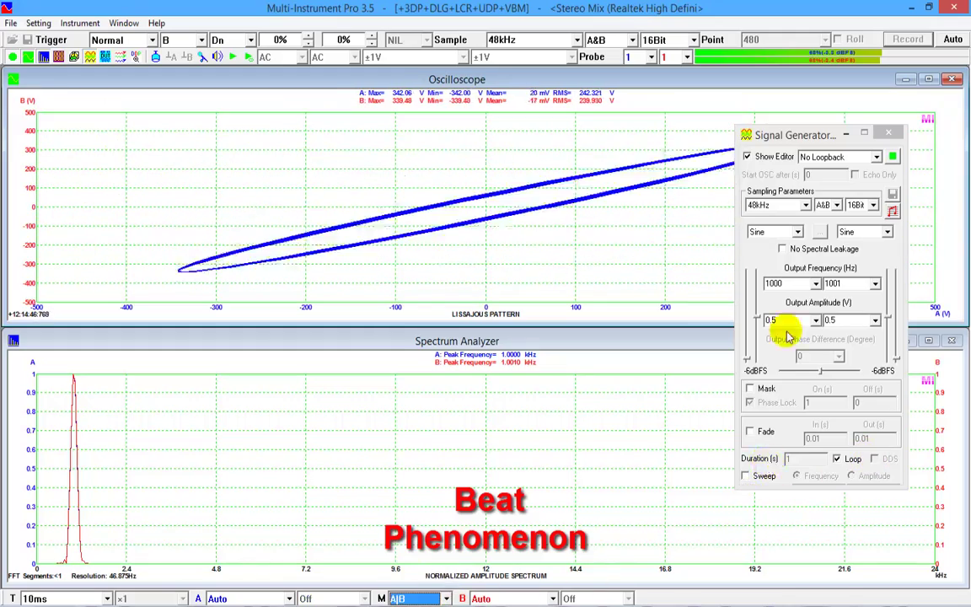
left_click(790, 136)
left_click_drag(790, 137, 816, 255)
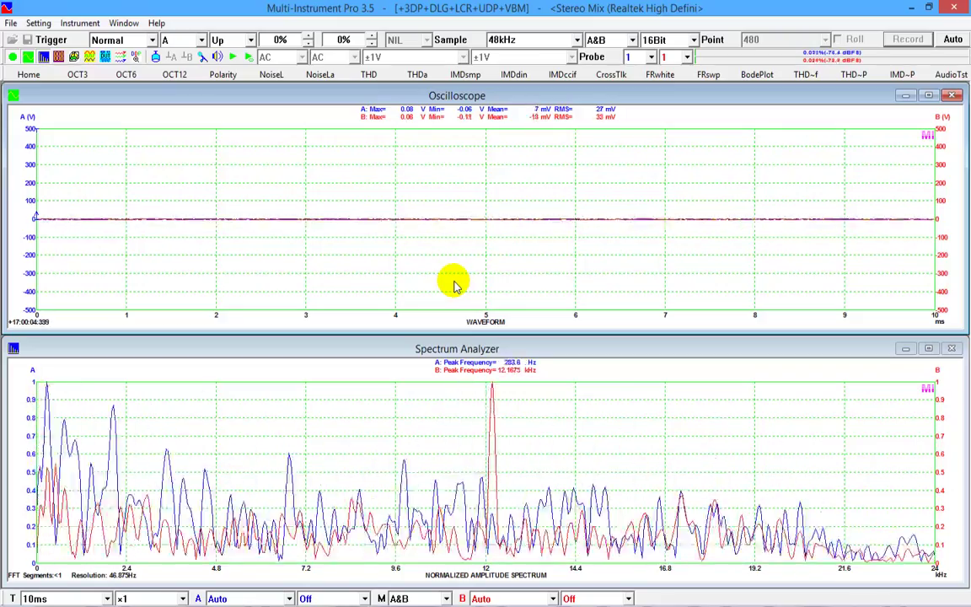
Apply the THD preset and play the 1 kHz tone, reading 0.0084% THD and 12.74-bit ENOB.
left_click(369, 74)
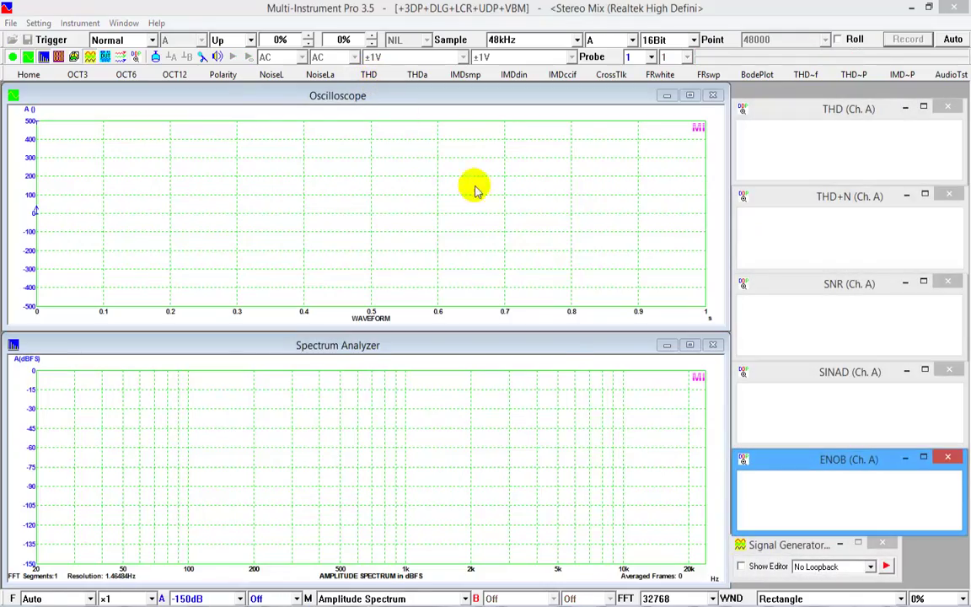
left_click(887, 567)
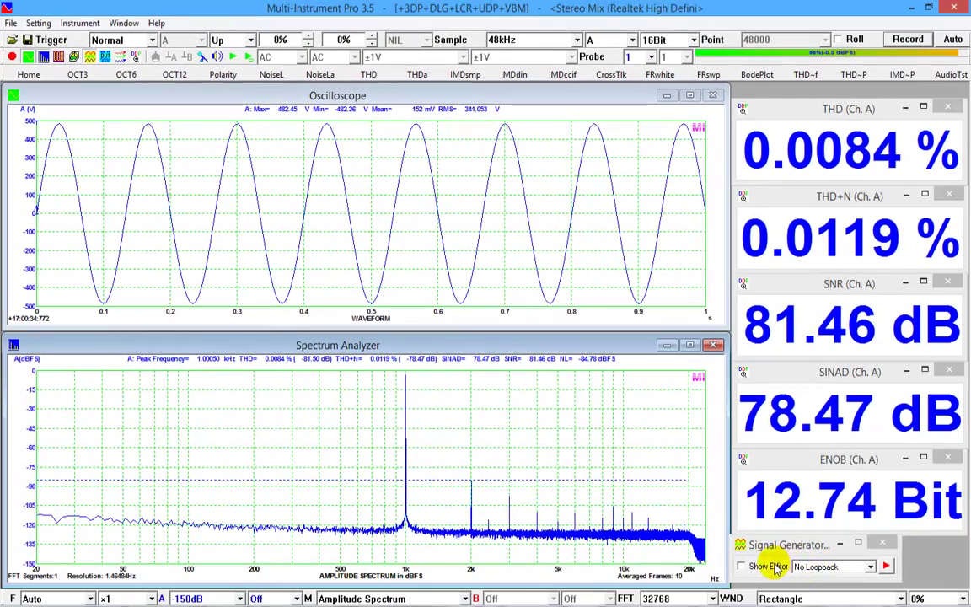
Set the Signal Generator's bit depth to 24Bit and collapse the generator panel out of the way.
left_click(742, 567)
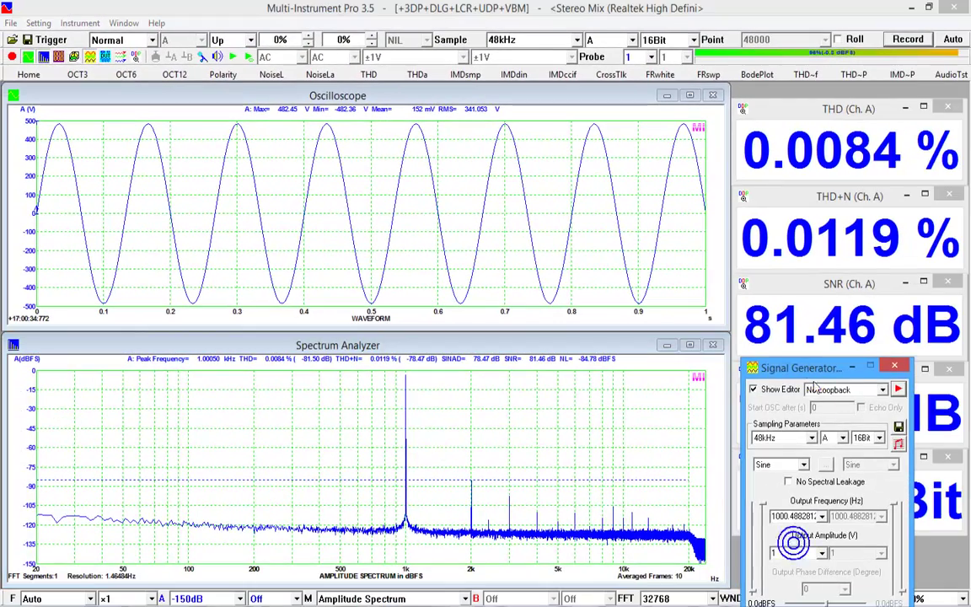
left_click(868, 438)
left_click(866, 469)
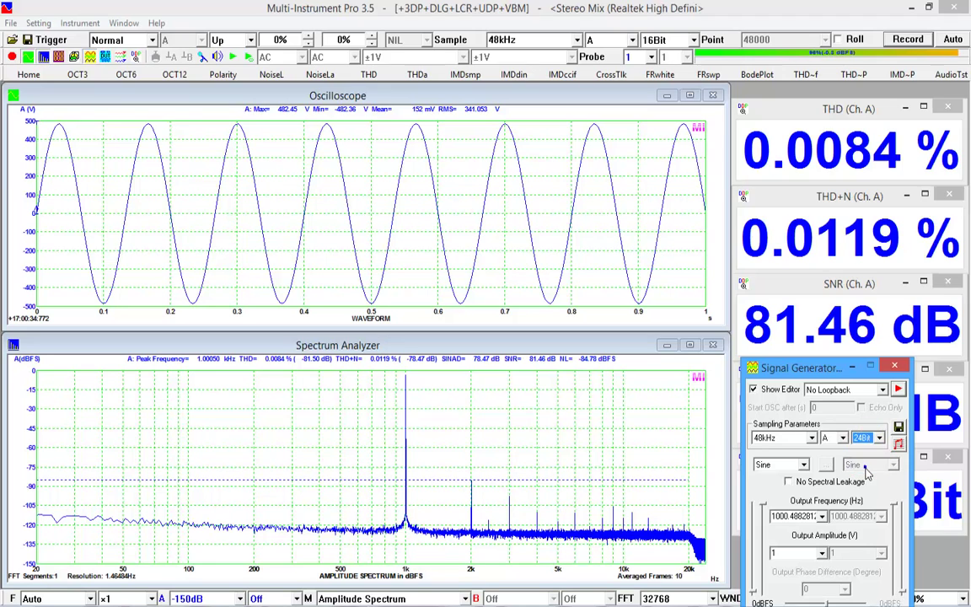
left_click(776, 391)
left_click_drag(774, 373, 826, 548)
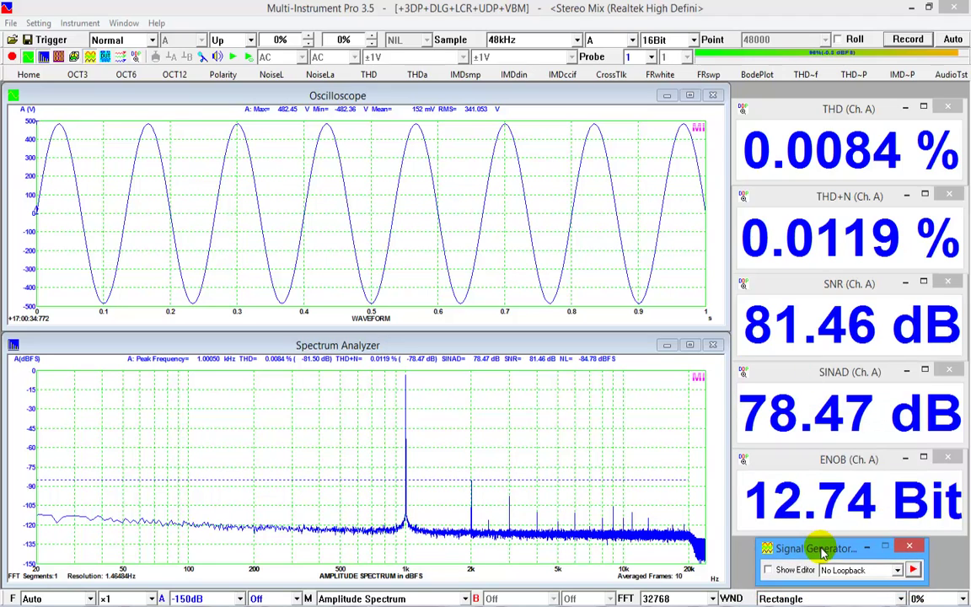
Switch the capture bit depth to 24Bit, restart sampling, and play the test tone.
left_click(672, 40)
left_click(670, 78)
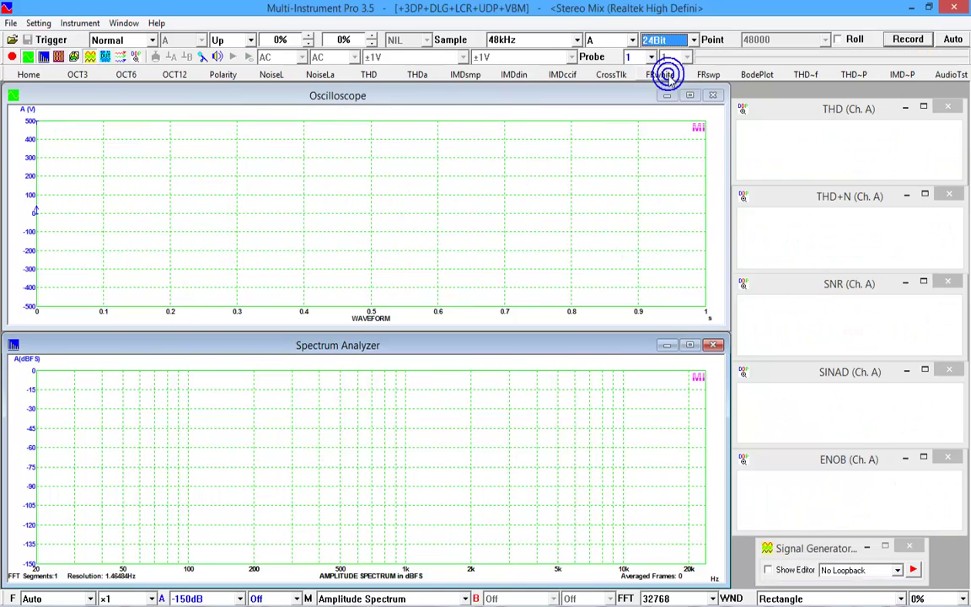
left_click(11, 57)
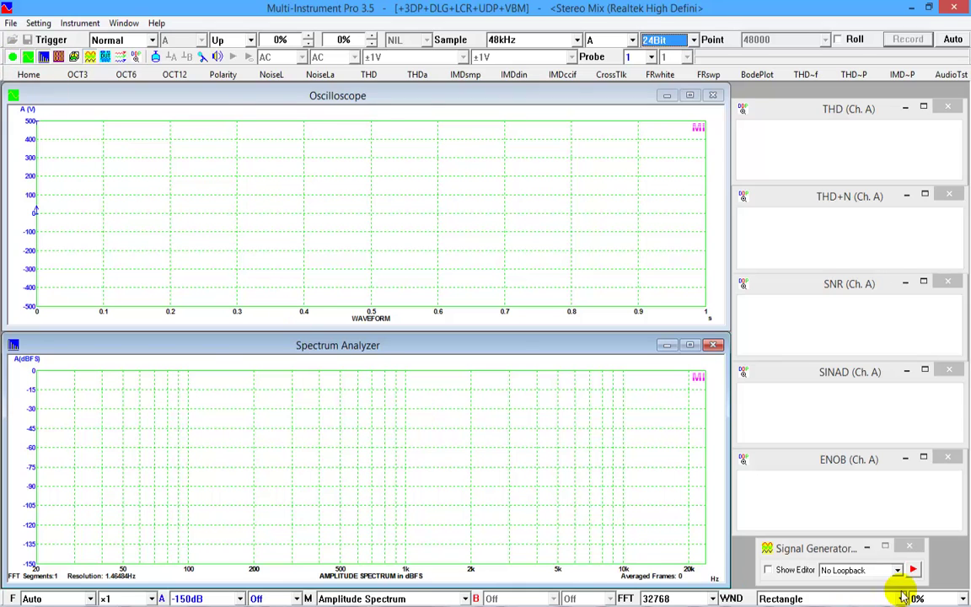
left_click(917, 570)
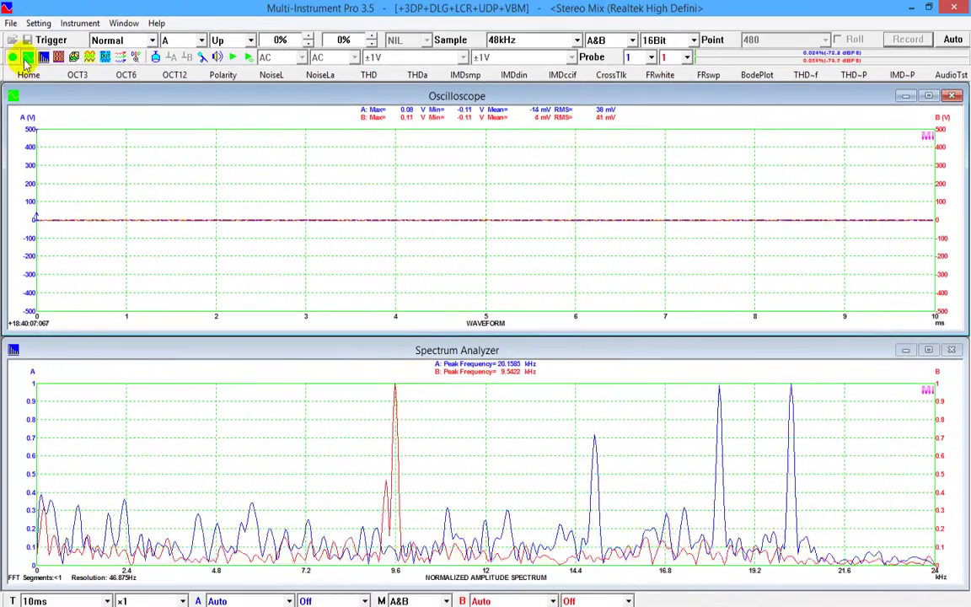
Stop acquisition and change the ADC input device from Stereo Mix to Microphone.
left_click(13, 59)
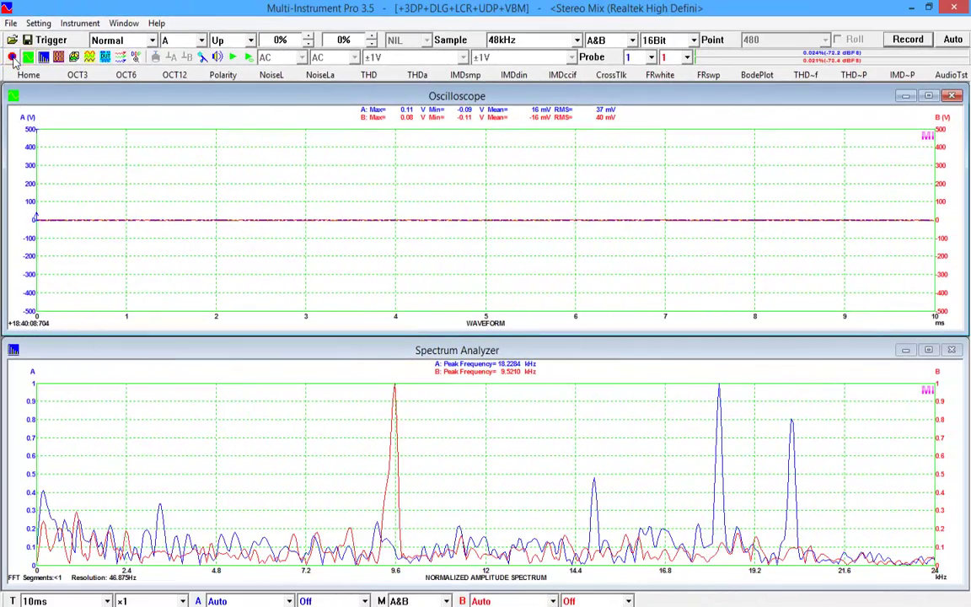
left_click(38, 24)
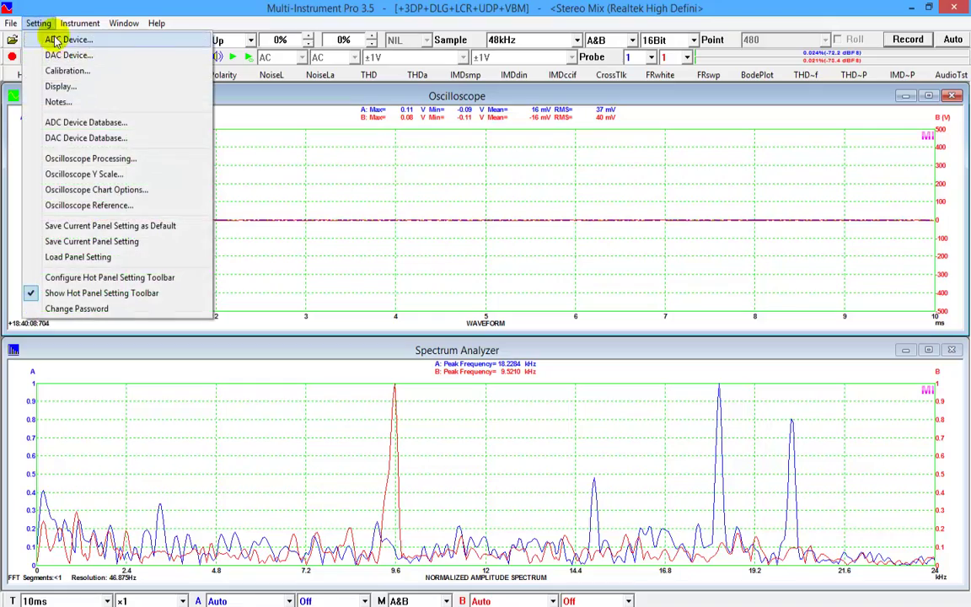
left_click(49, 37)
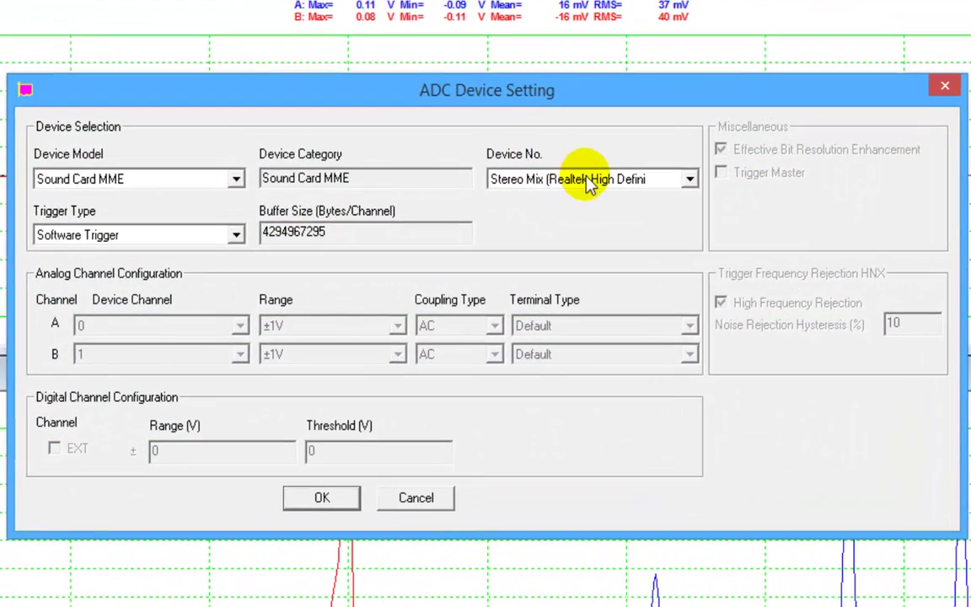
left_click(573, 187)
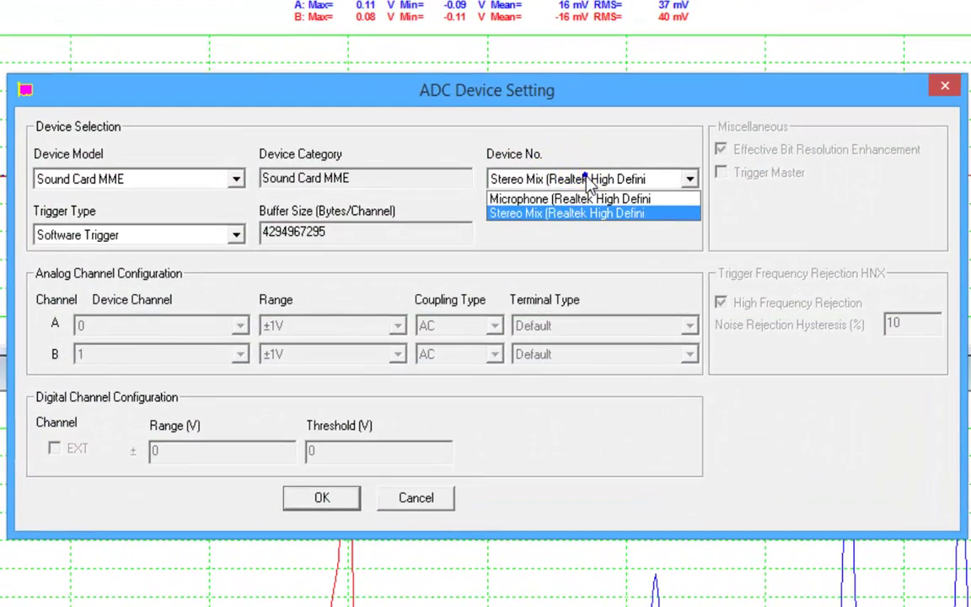
left_click(580, 200)
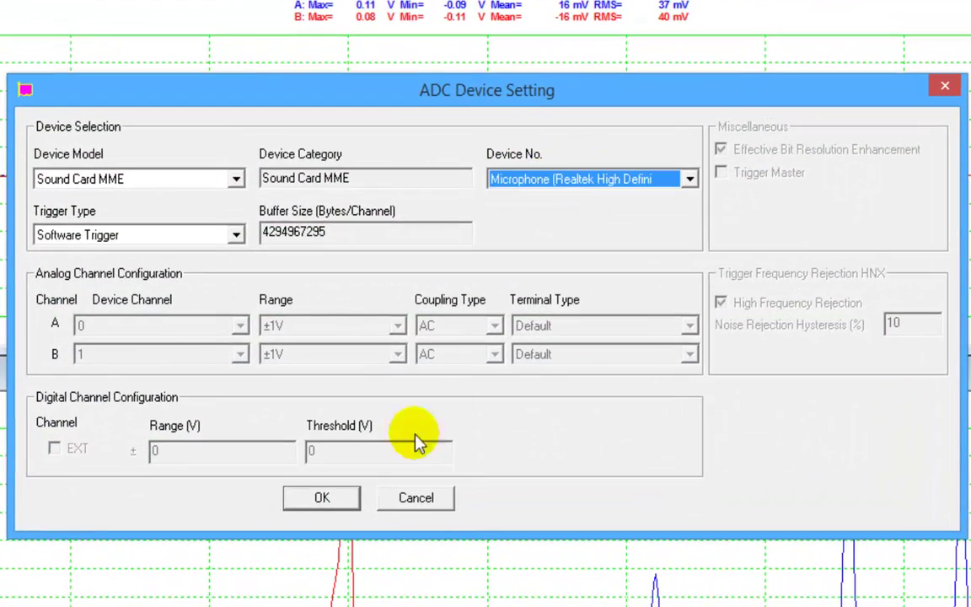
left_click(341, 500)
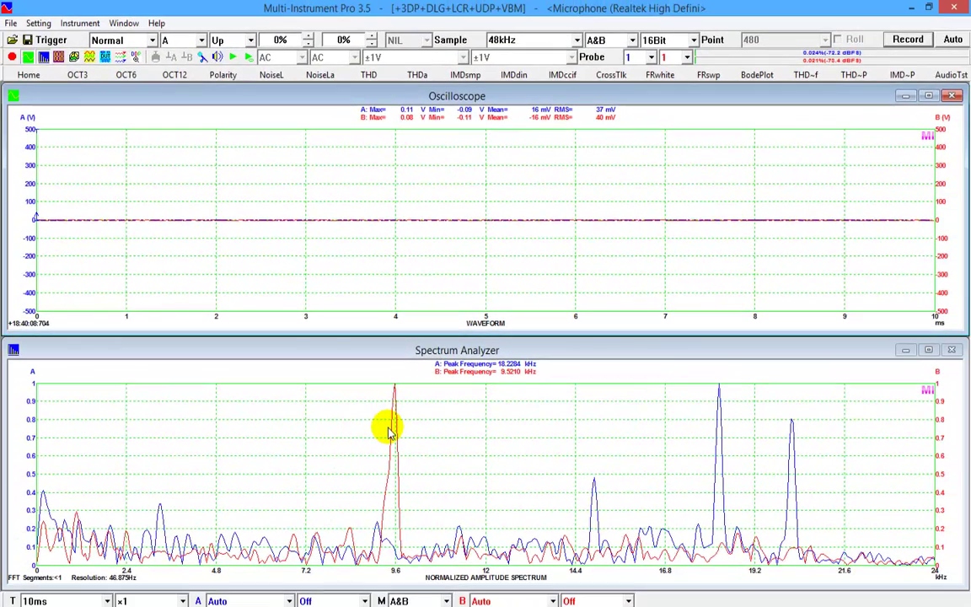
Load the THD layout, start sampling and play the test tone, showing 42.1026% THD.
left_click(368, 75)
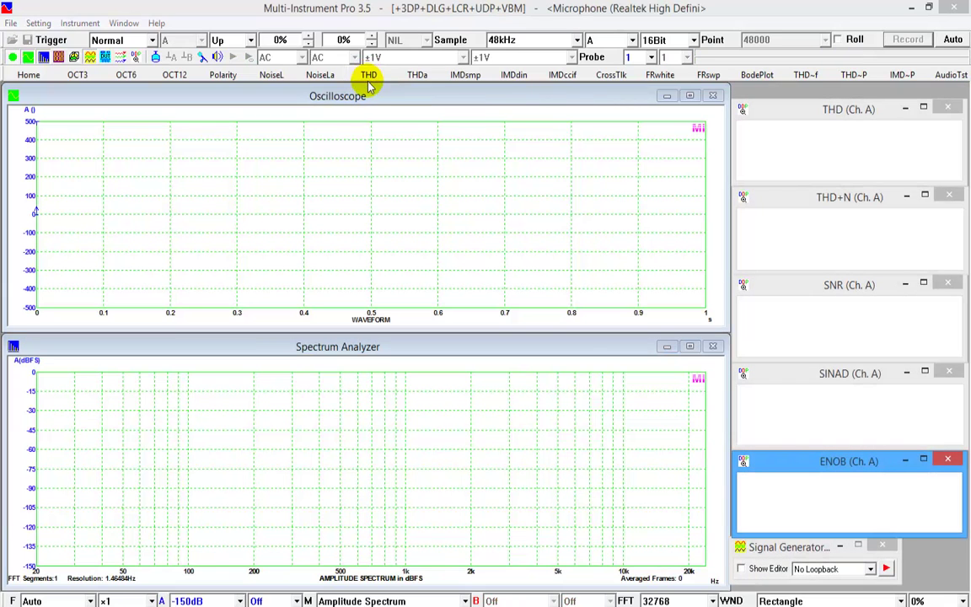
left_click(887, 569)
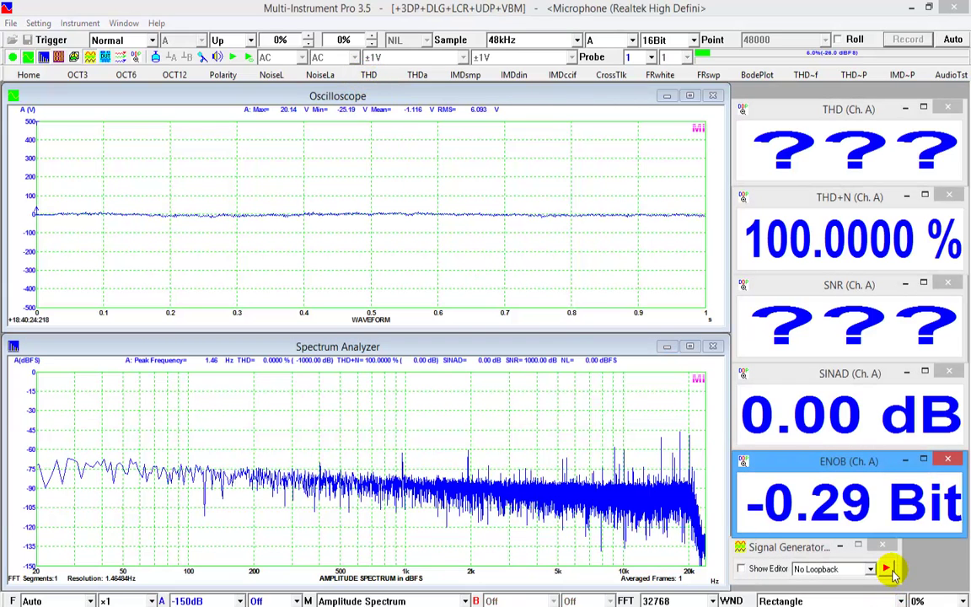
left_click(887, 569)
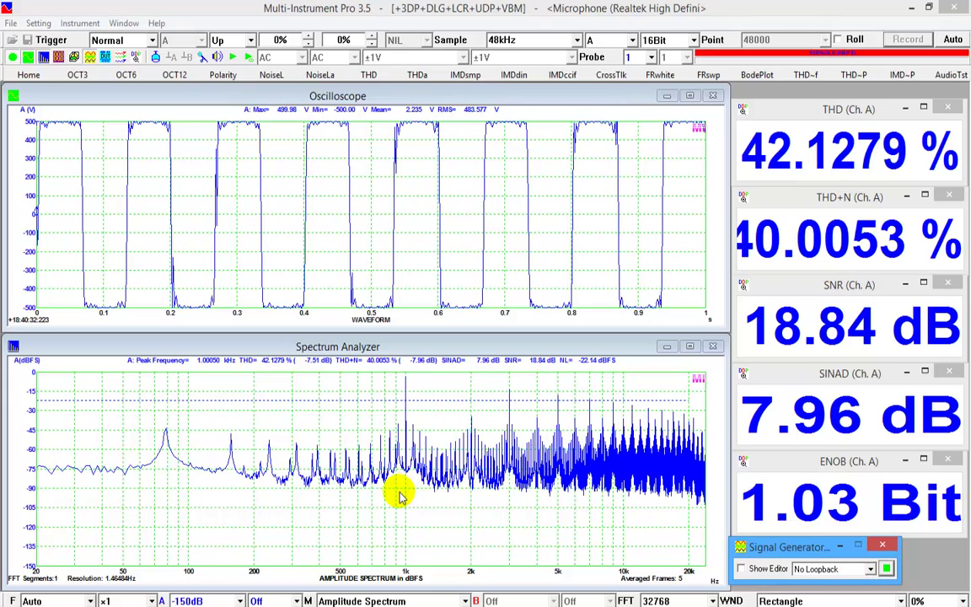
In the Microphone's recording properties, lower Microphone Boost from +30 dB to 0.0 dB.
left_click(203, 56)
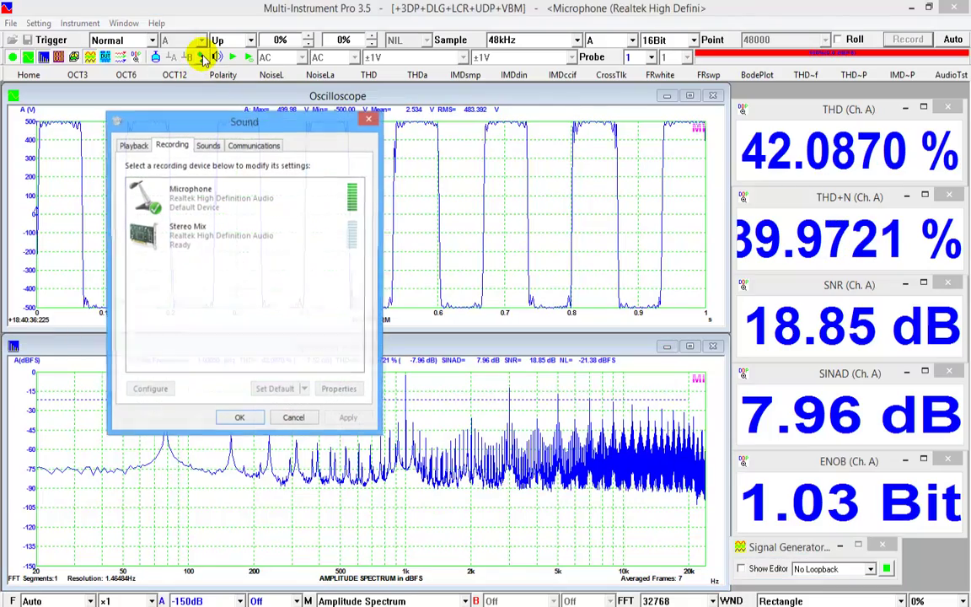
left_click(199, 190)
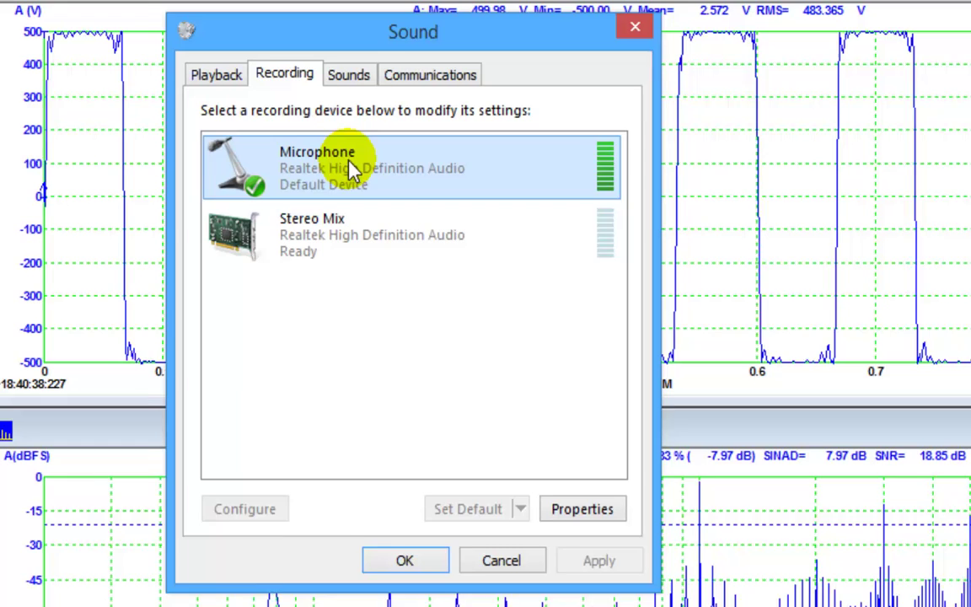
right_click(276, 174)
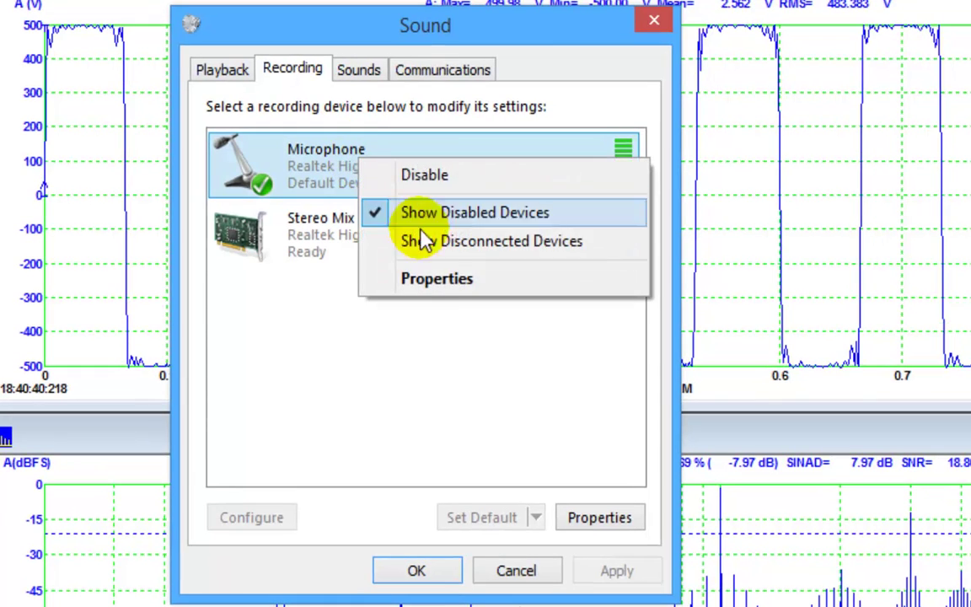
left_click(447, 284)
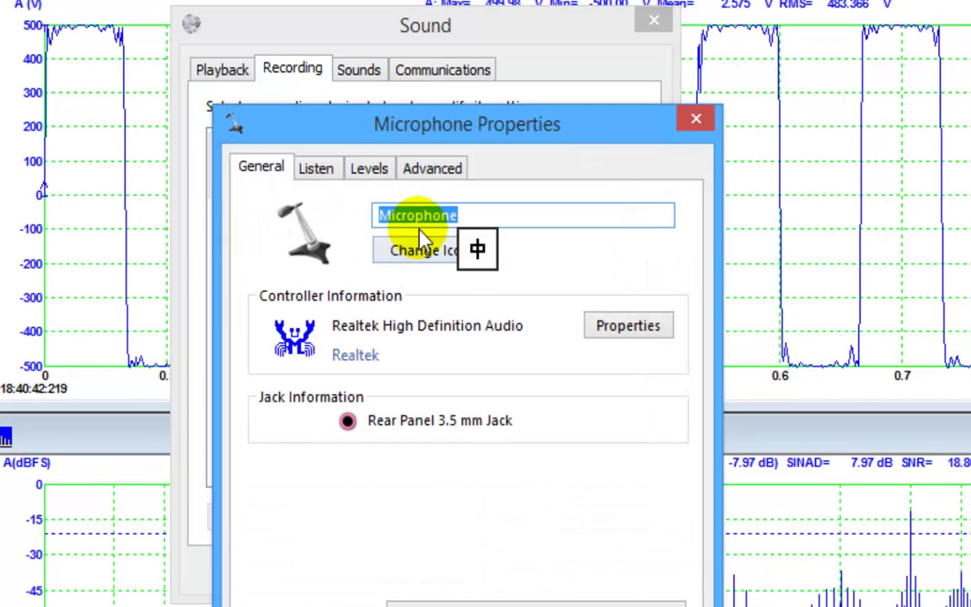
left_click(372, 171)
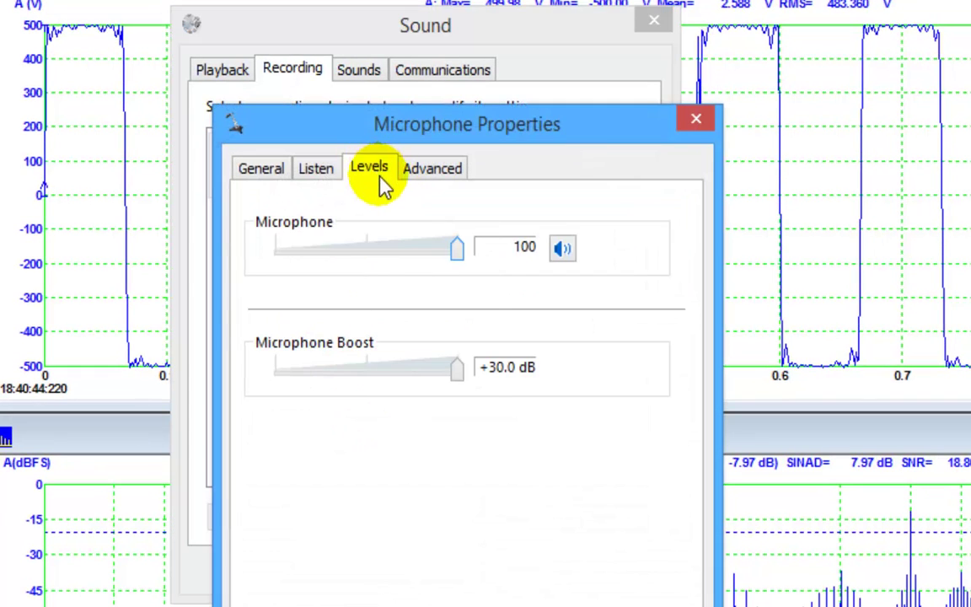
left_click(458, 371)
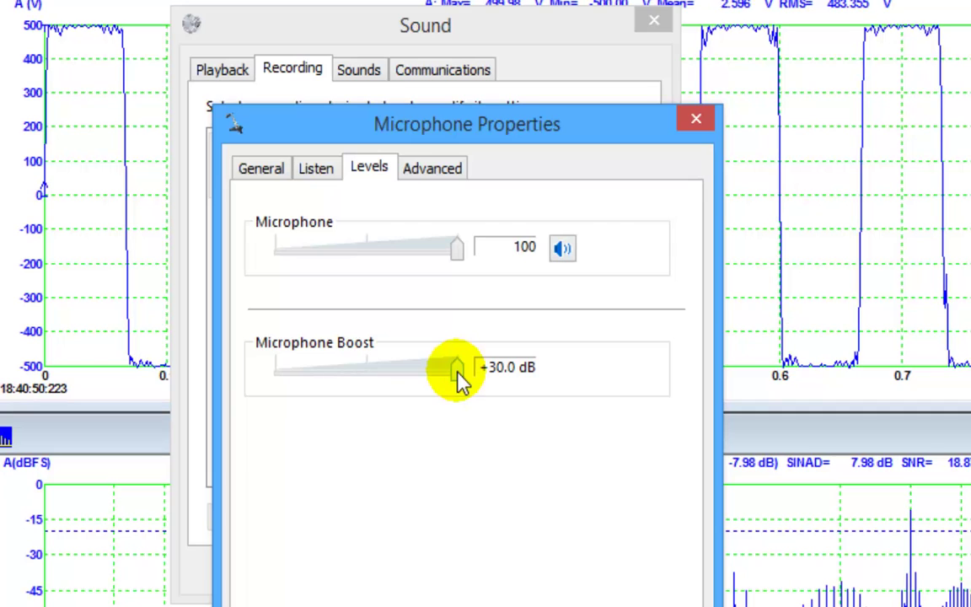
left_click_drag(458, 371, 428, 373)
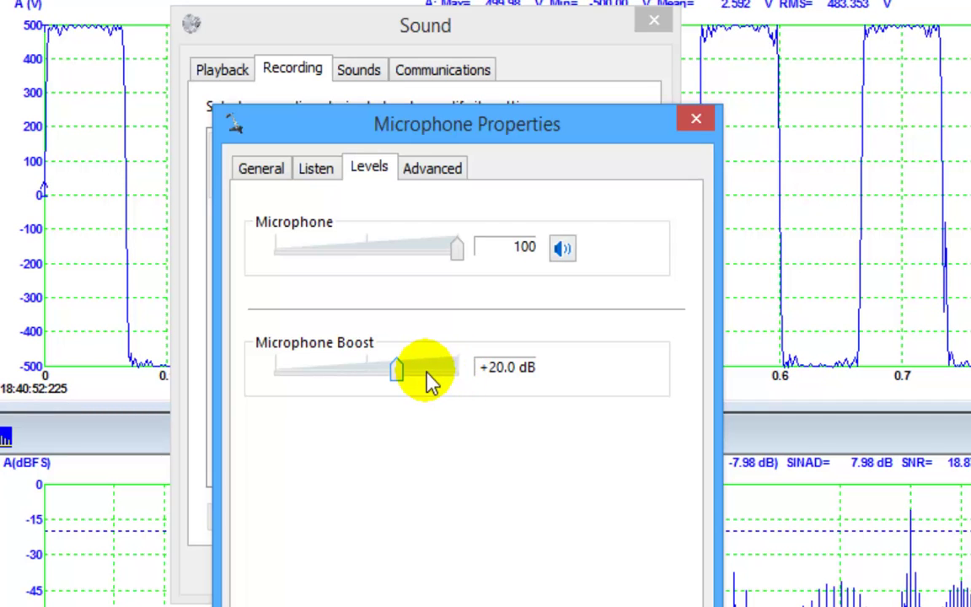
left_click(315, 373)
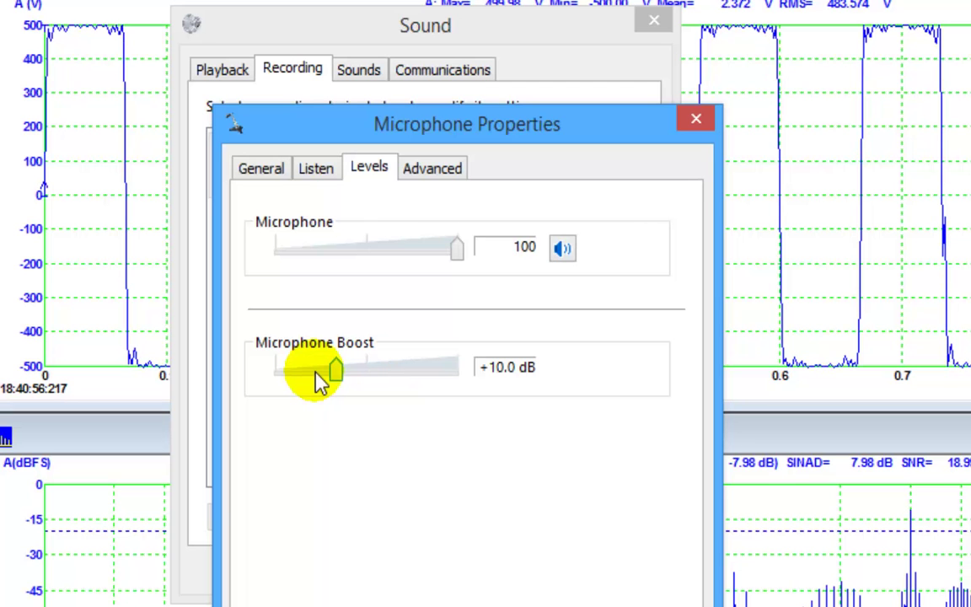
left_click(293, 377)
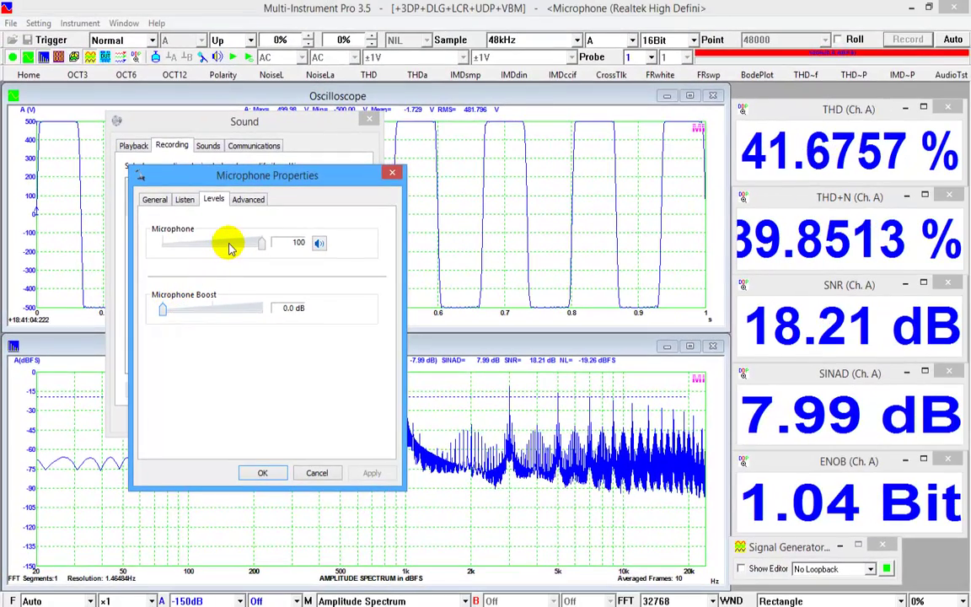
Set the microphone level to 65 and apply, bringing THD down to 1.1512%.
left_click(230, 246)
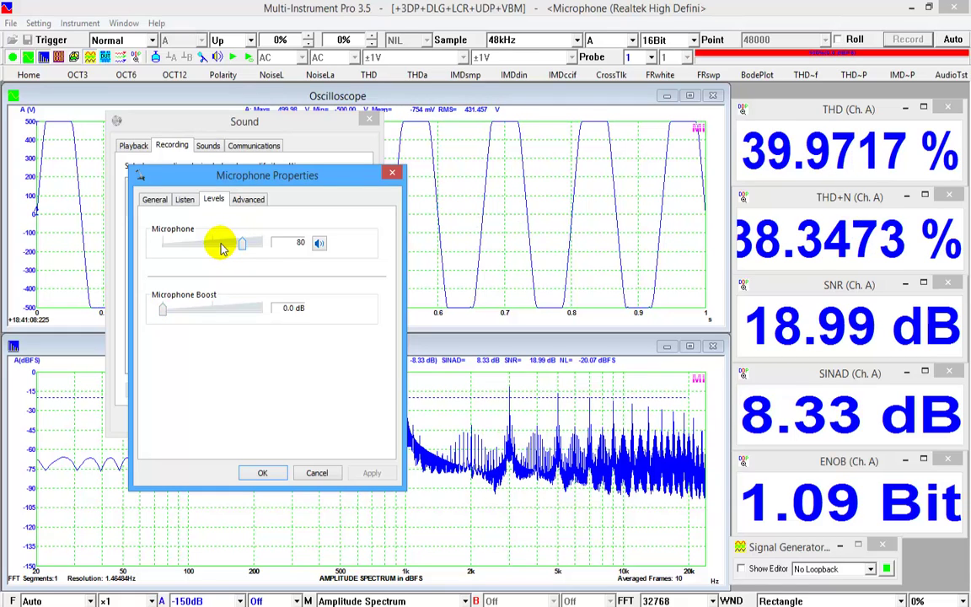
left_click(222, 245)
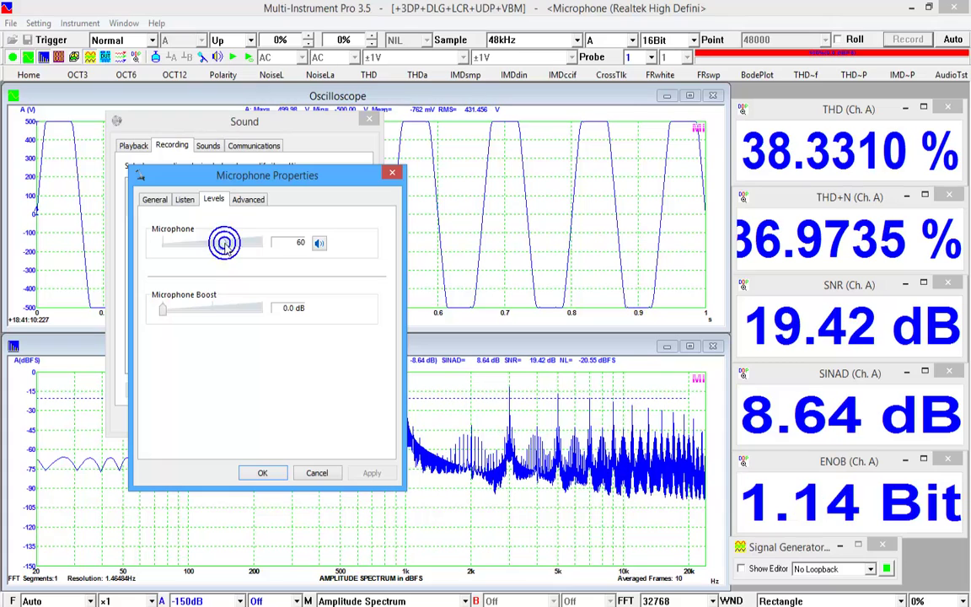
left_click_drag(223, 246, 228, 245)
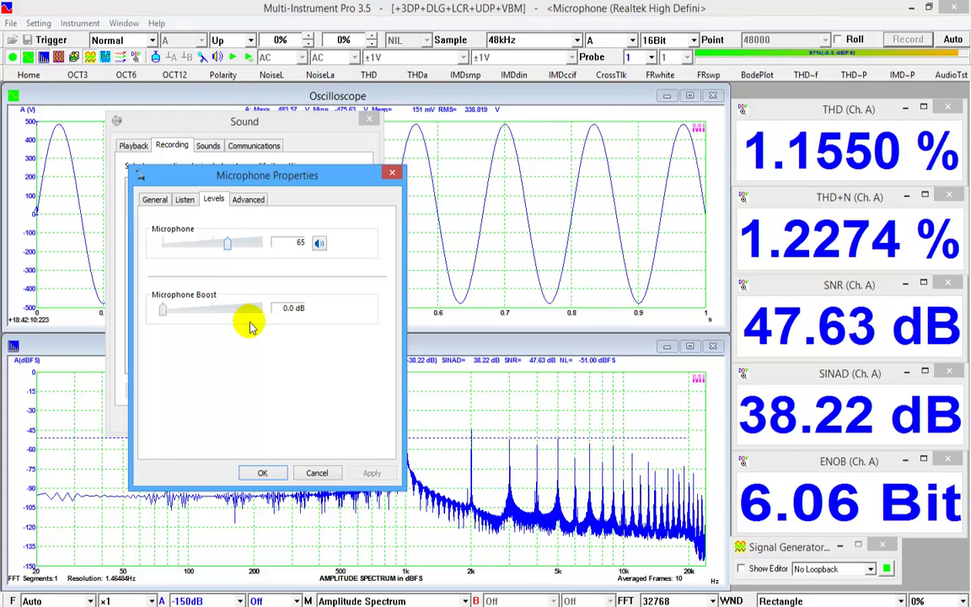
left_click(263, 474)
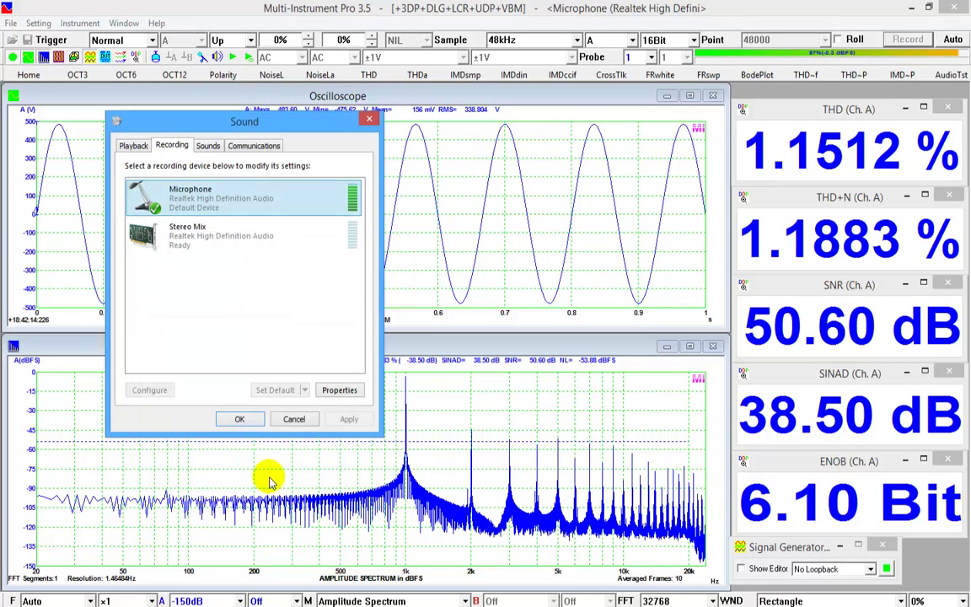
left_click(239, 419)
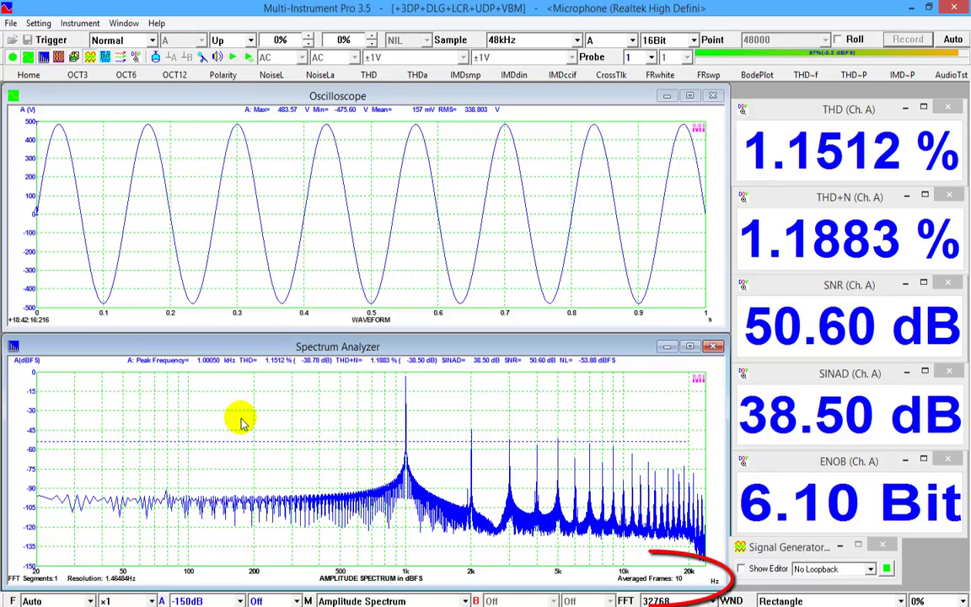